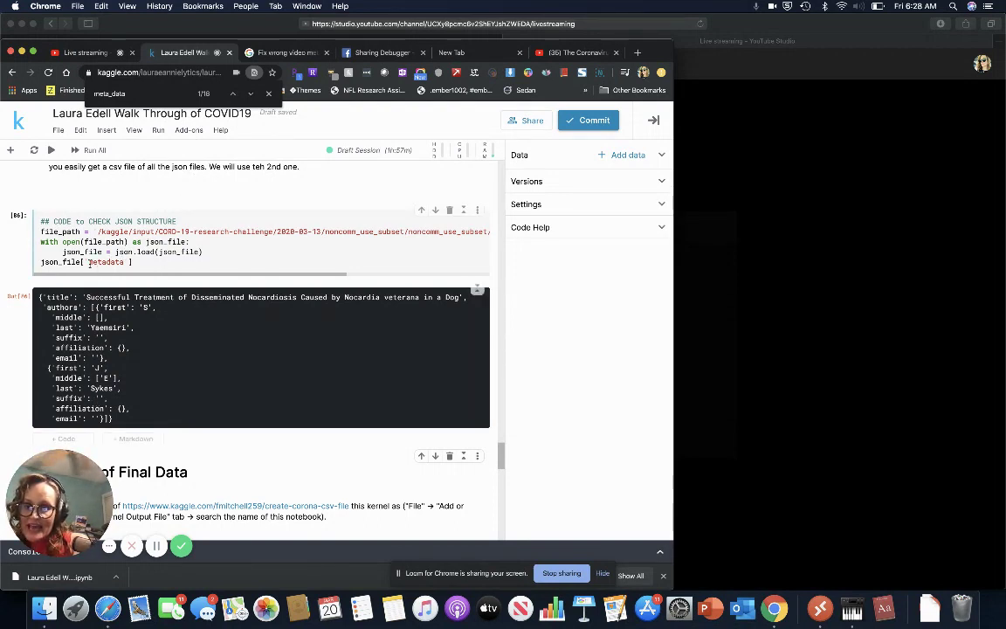
- Open the linked create-corona-csv-file notebook from the Analysis of Final Data section
scroll(84, 395, "down", 2)
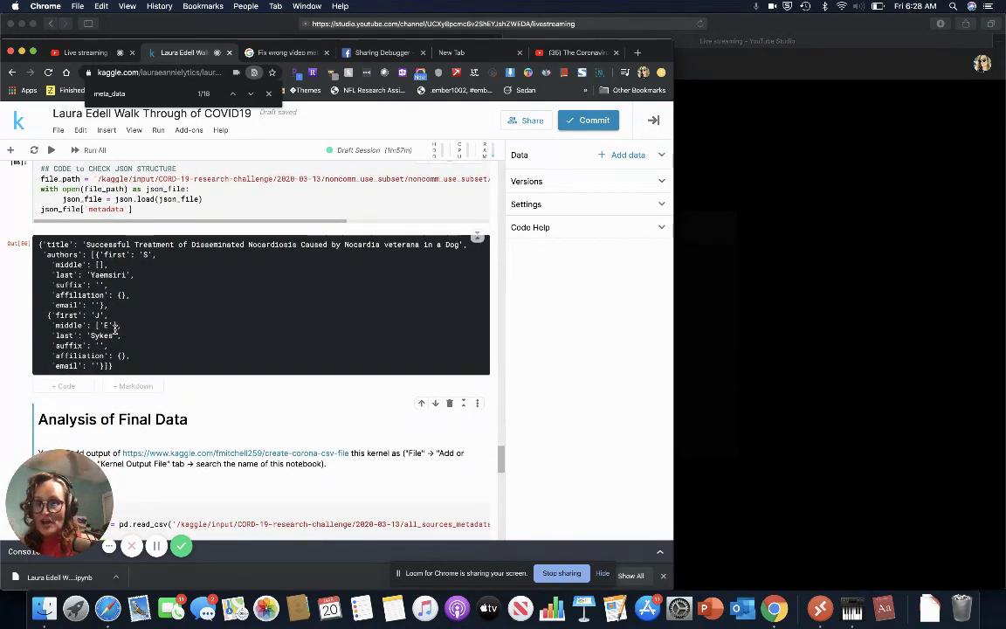
scroll(115, 329, "down", 1)
scroll(122, 328, "down", 3)
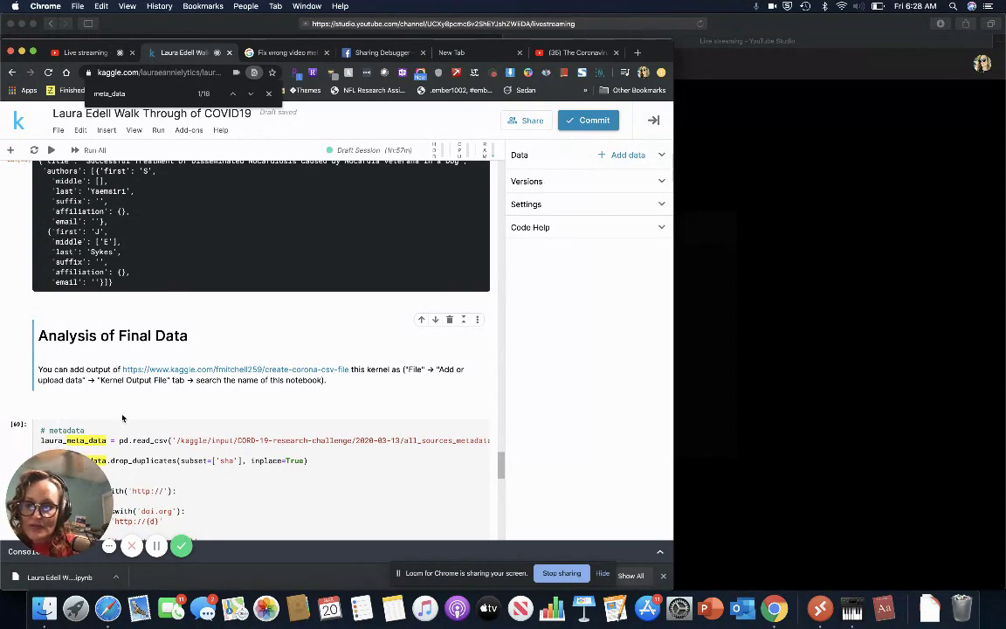
scroll(122, 418, "down", 2)
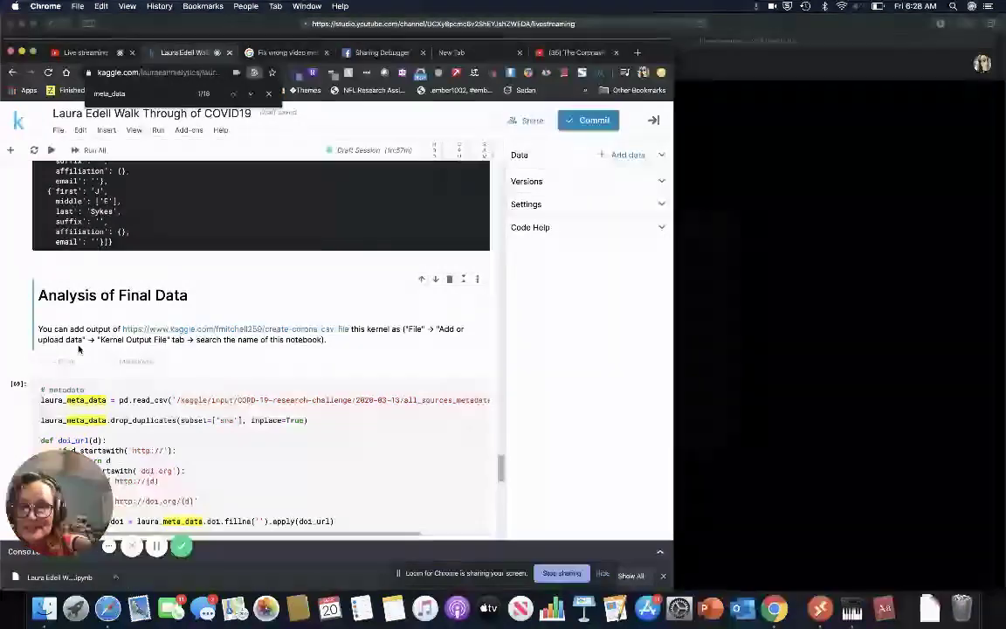
left_click(295, 333)
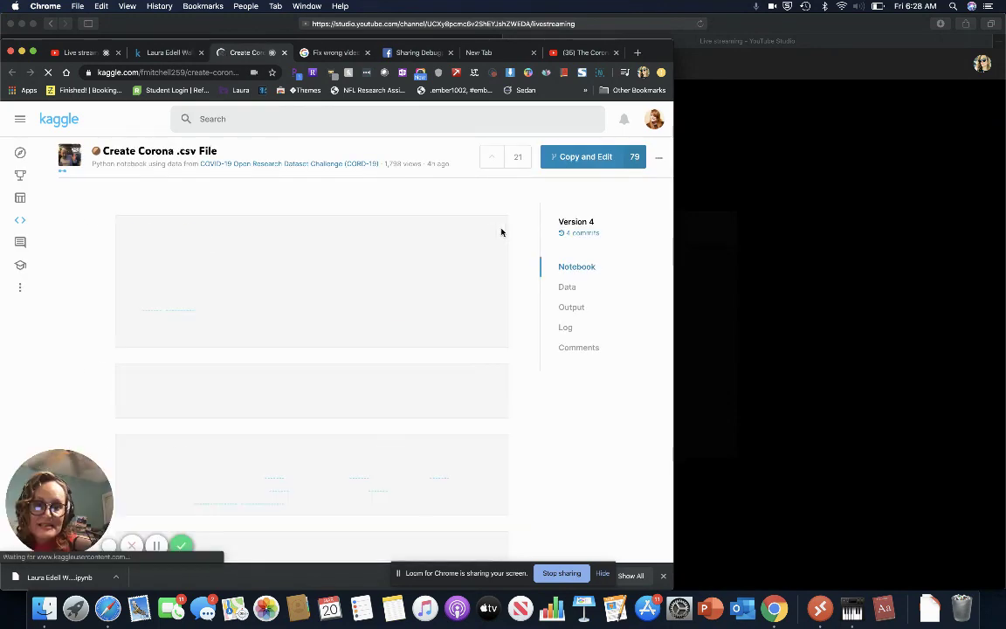
- Review the linked notebook's data sources and download its output file kaggle_covid-19_open_csv_format.csv
left_click(569, 287)
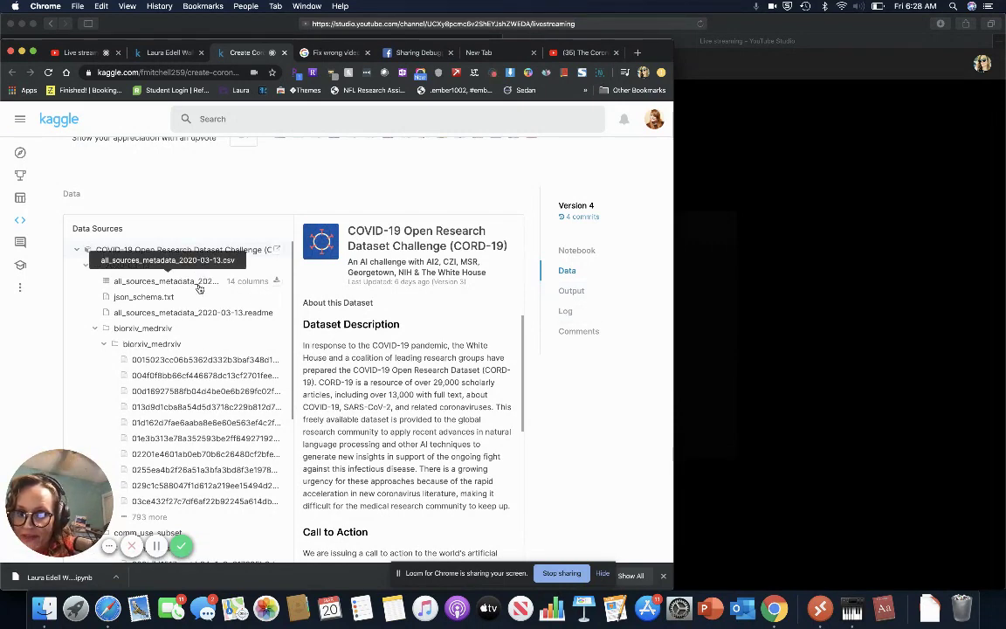
scroll(199, 288, "down", 4)
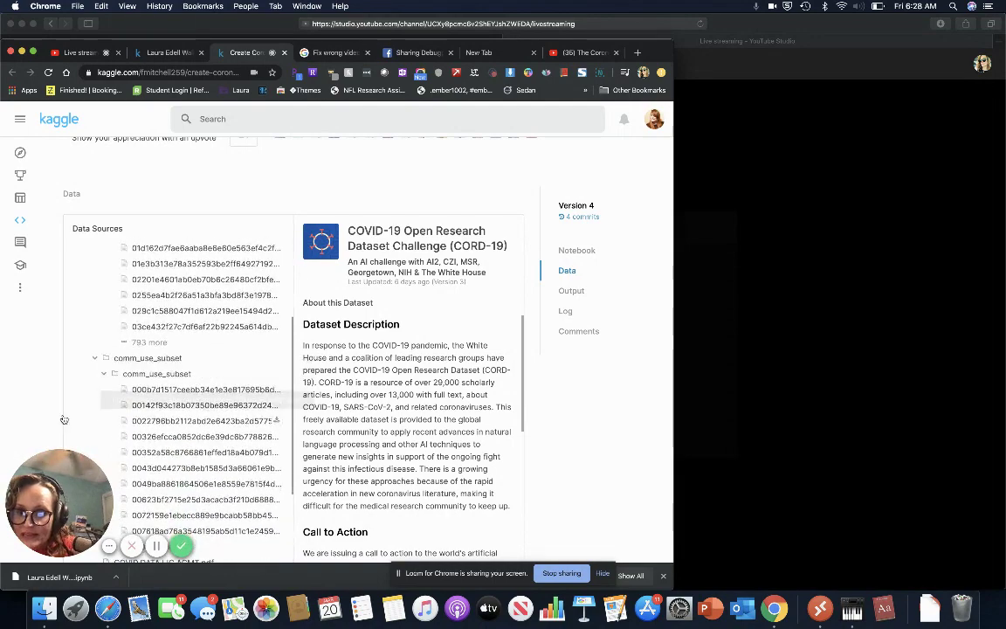
scroll(131, 423, "down", 10)
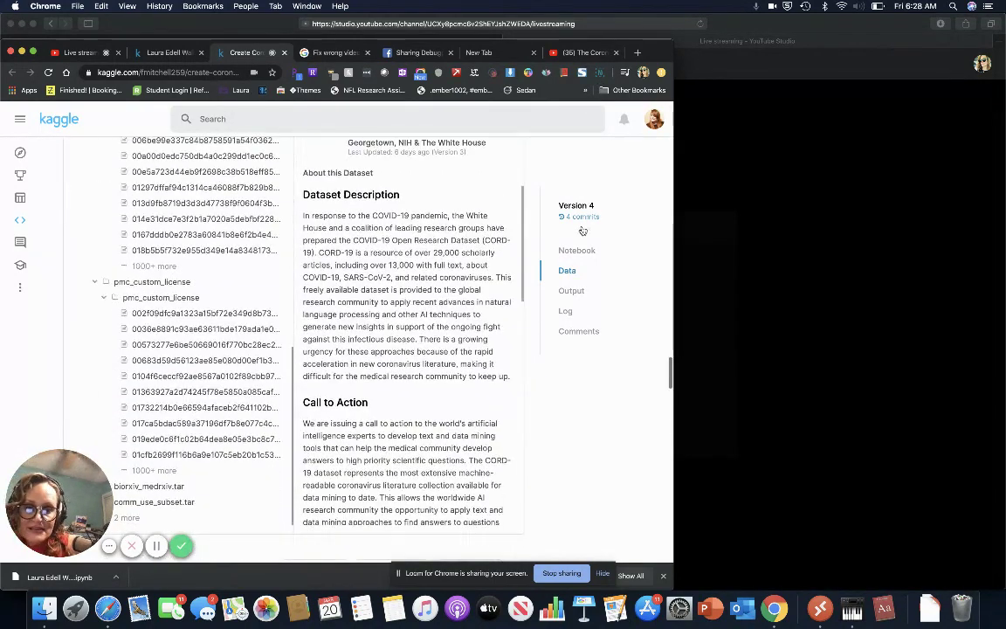
left_click(569, 290)
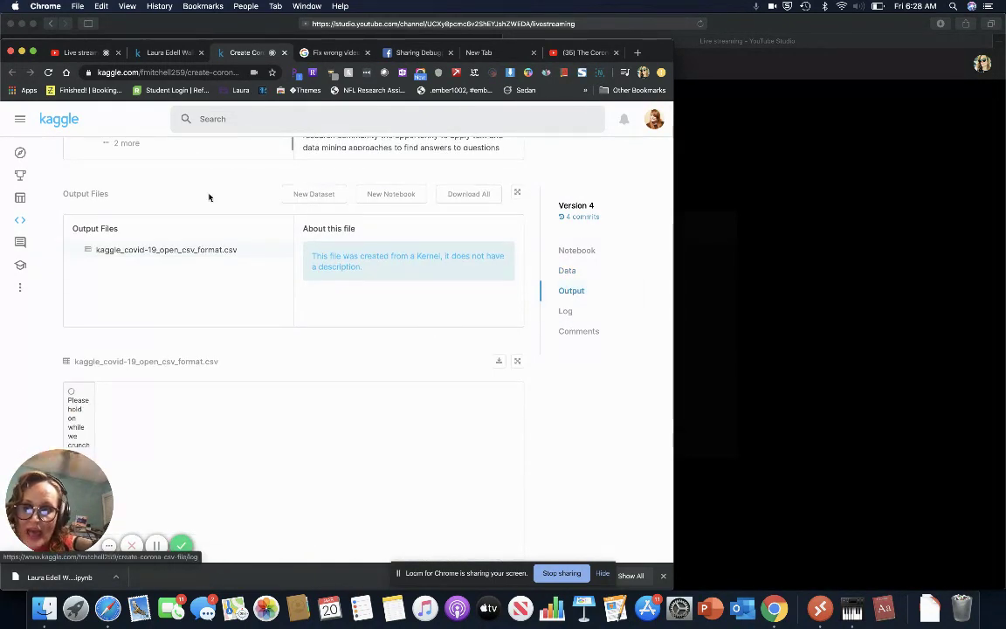
left_click(278, 249)
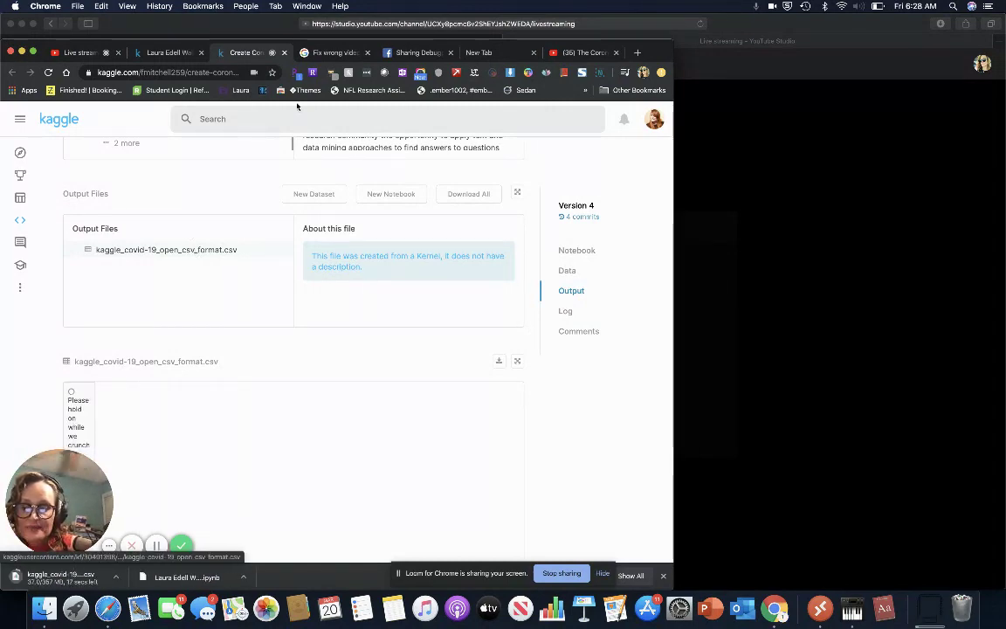
- Back in the COVID19 walk-through notebook, start a new dataset and upload kaggle_covid-19_open_csv_format.csv from Downloads
left_click(150, 52)
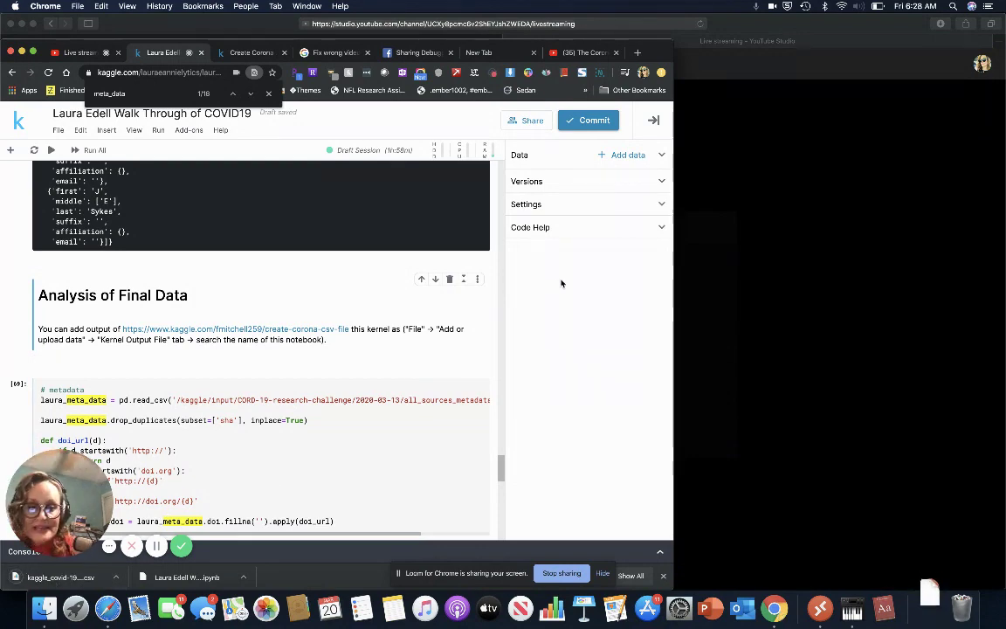
left_click(628, 155)
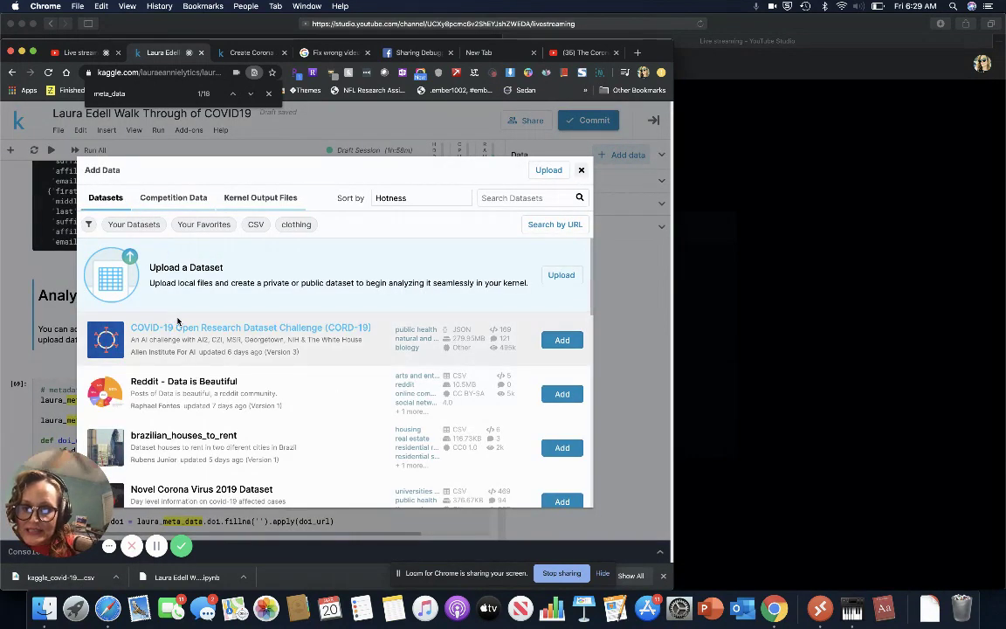
left_click(104, 198)
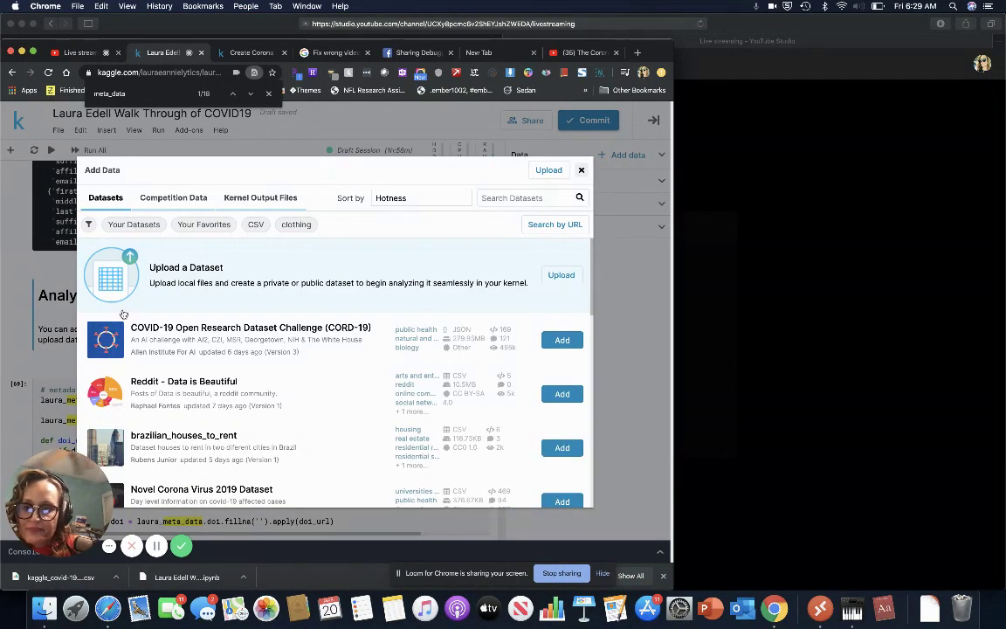
left_click(94, 277)
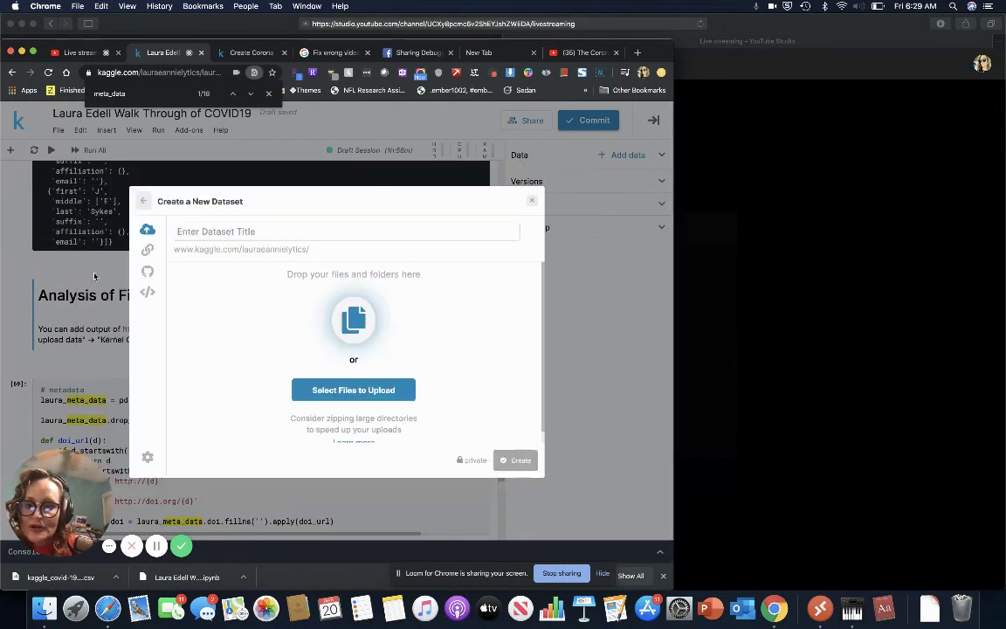
left_click(377, 392)
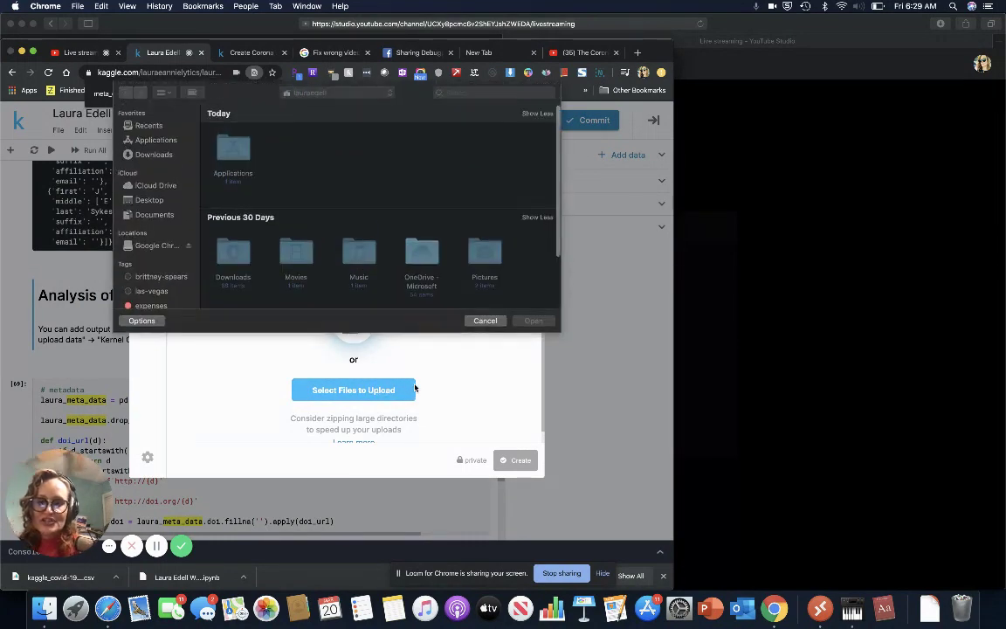
left_click(154, 155)
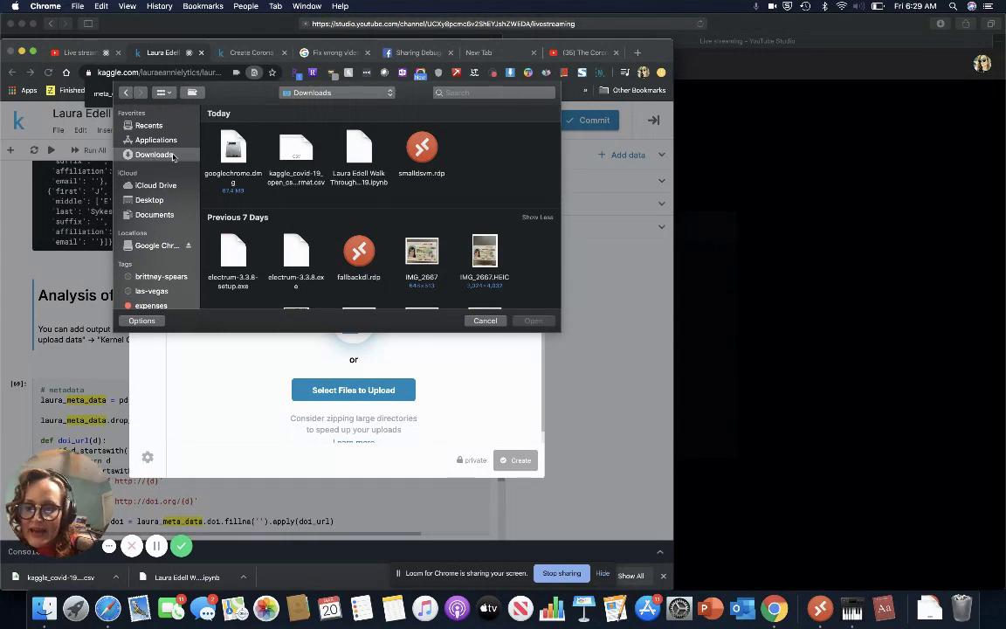
left_click(296, 178)
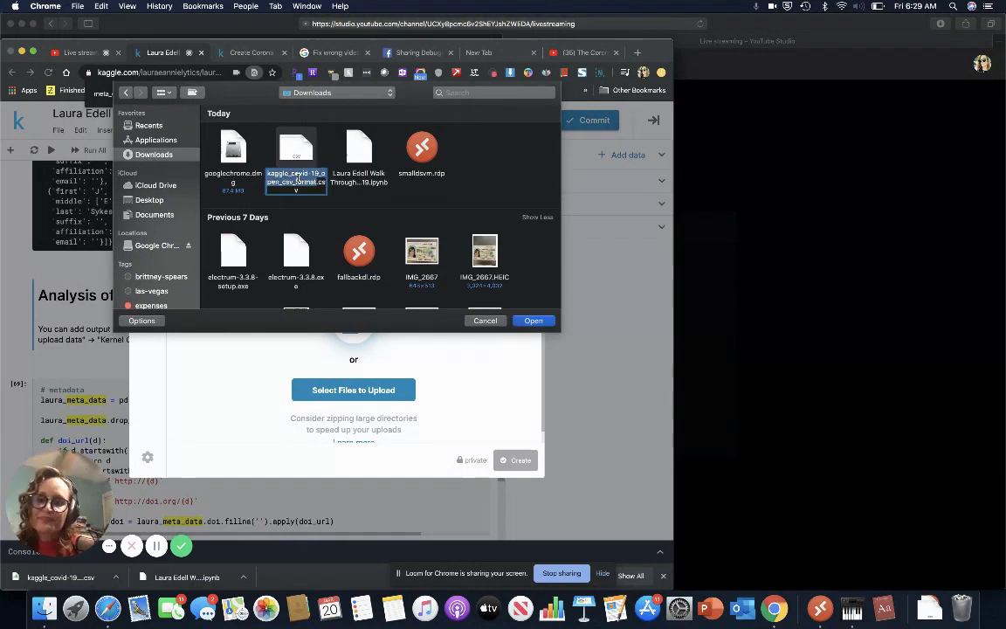
double_click(297, 179)
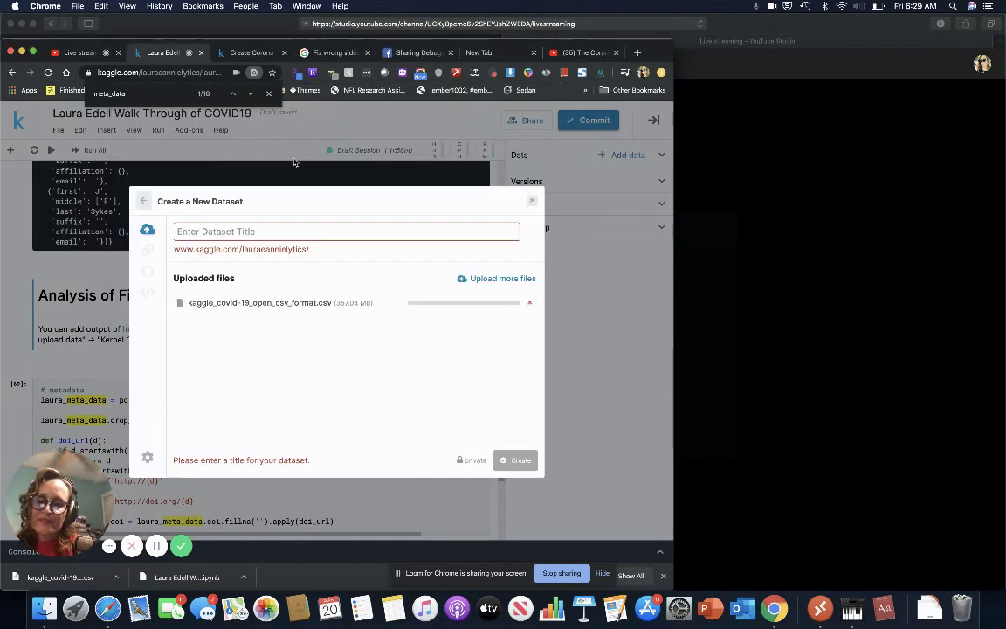
- Title the new dataset CleanedJSONMetadataCSV
left_click(252, 229)
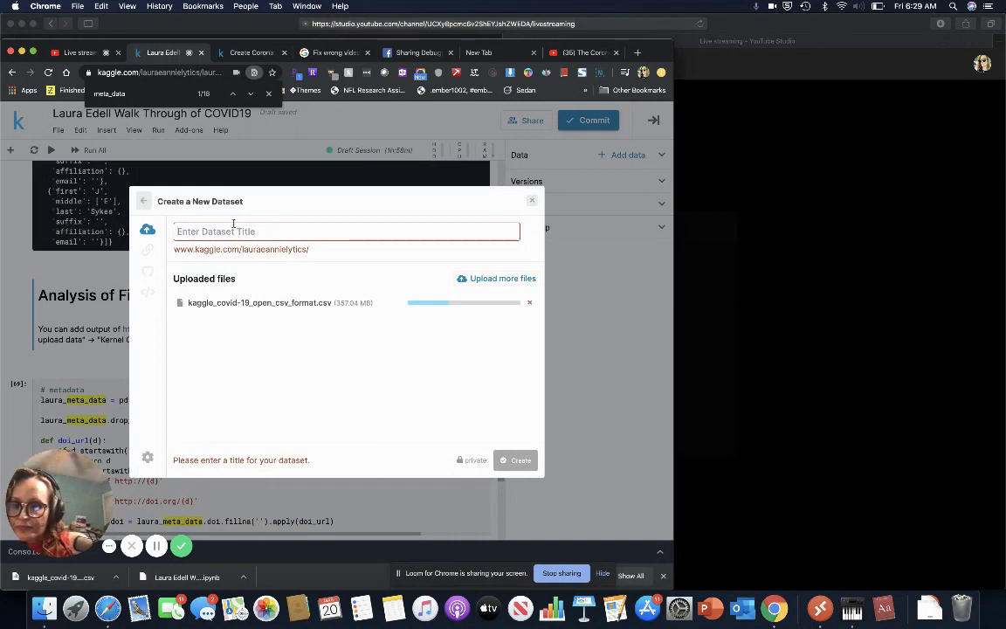
left_click_drag(252, 197, 436, 191)
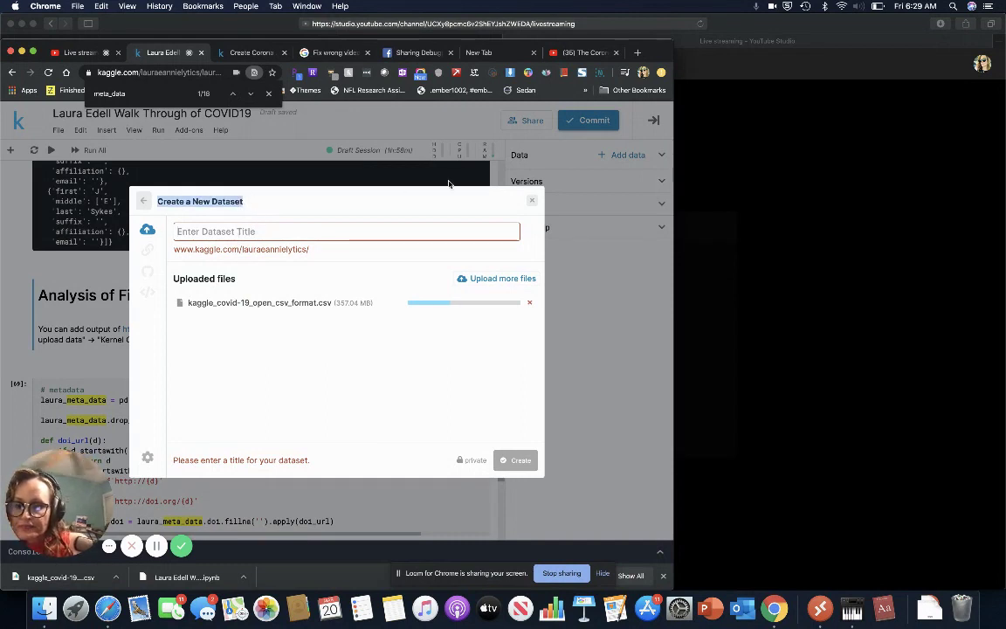
left_click(282, 232)
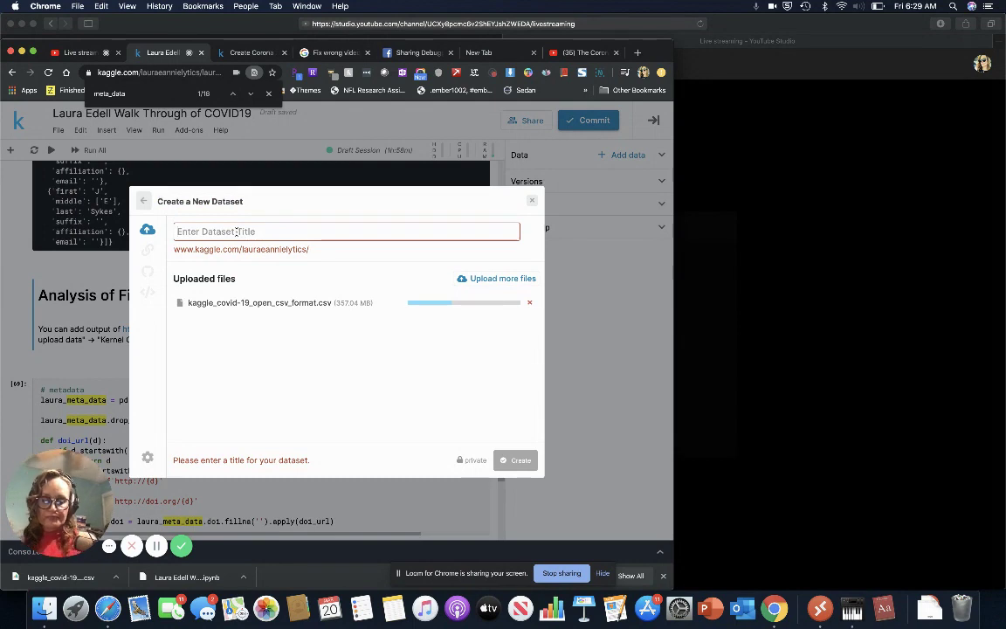
type("Cleaned.JSONMetadataCSV")
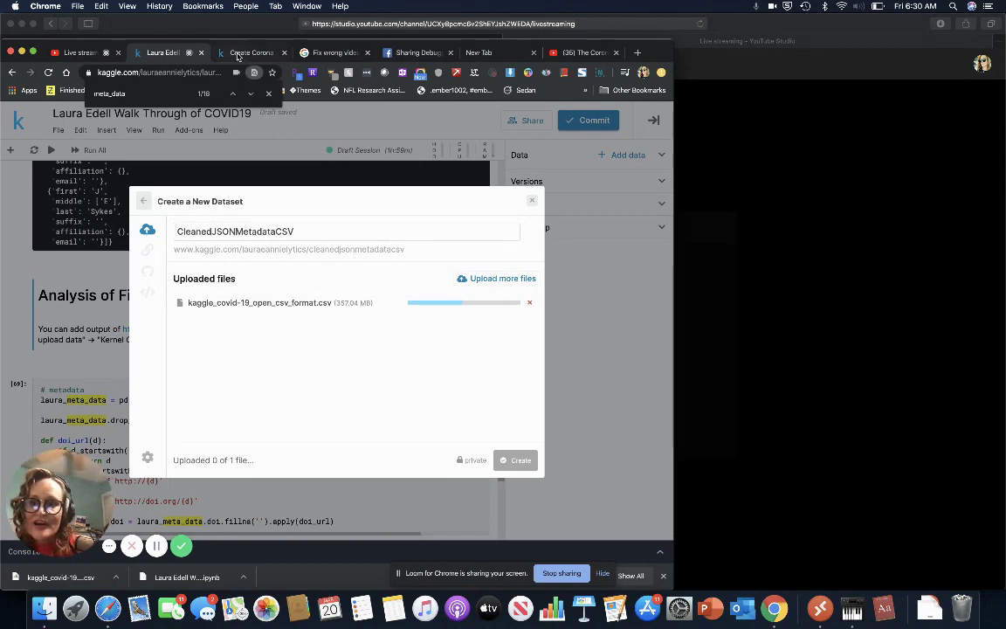
- Examine the columns and rows of kaggle_covid-19_open_csv_format.csv in the Create Corona .csv File notebook, and close that notebook
left_click(229, 52)
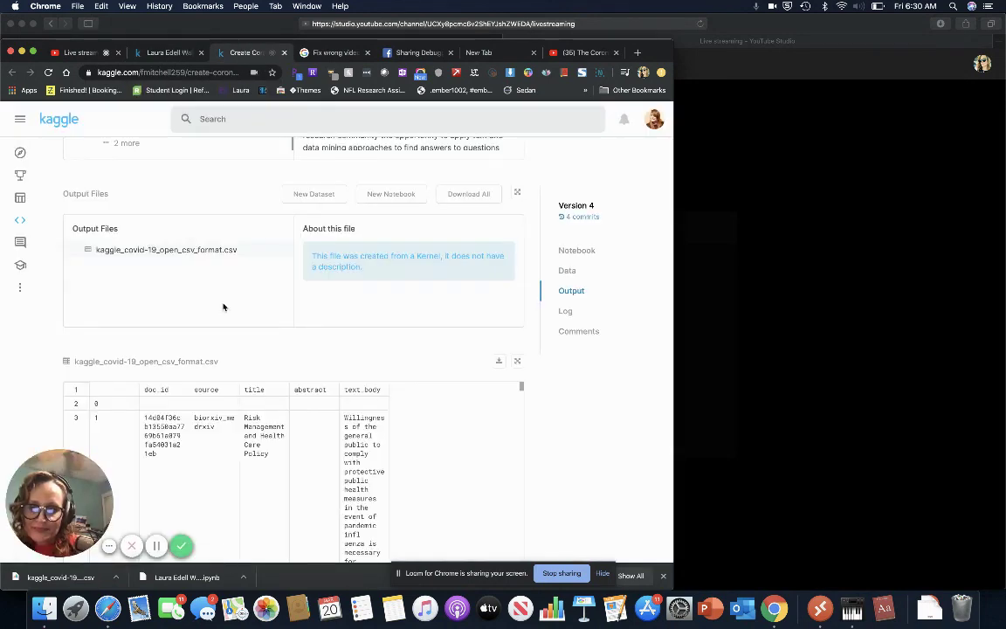
scroll(223, 305, "down", 5)
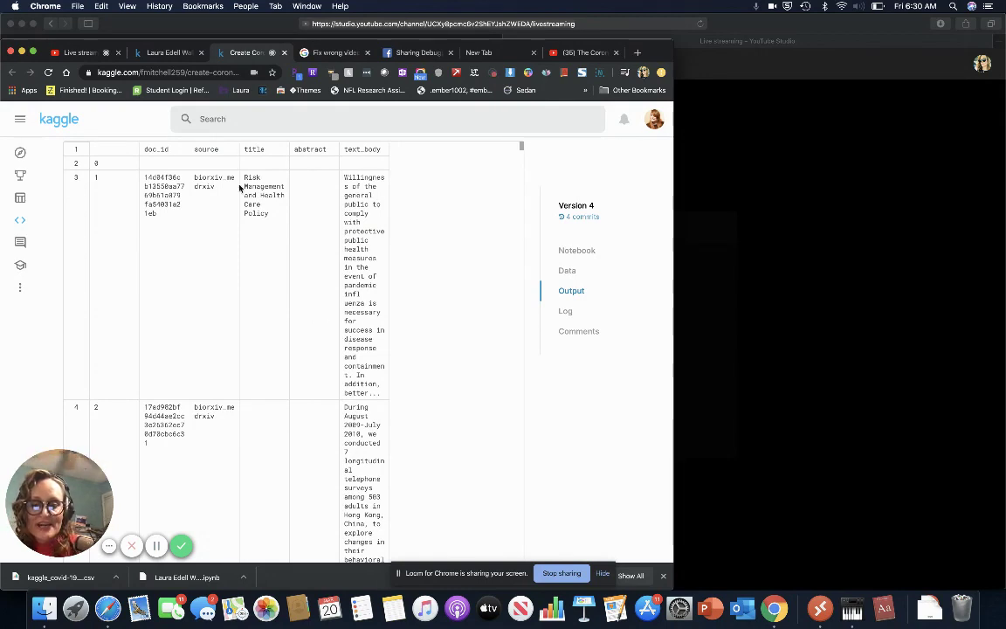
left_click(284, 53)
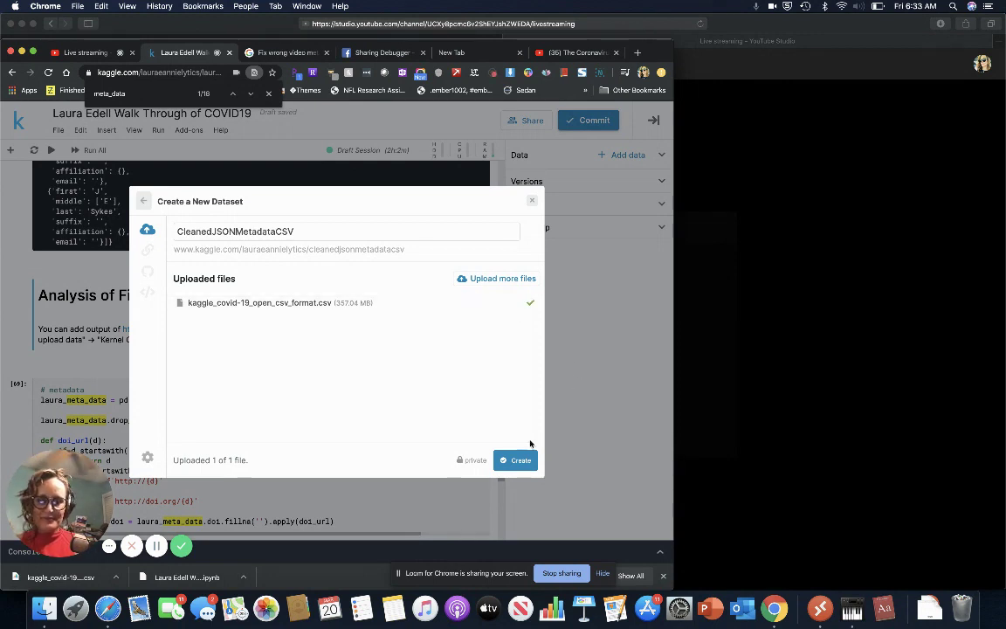
- Create the private dataset from the uploaded CSV file and return to the notebook
left_click(512, 461)
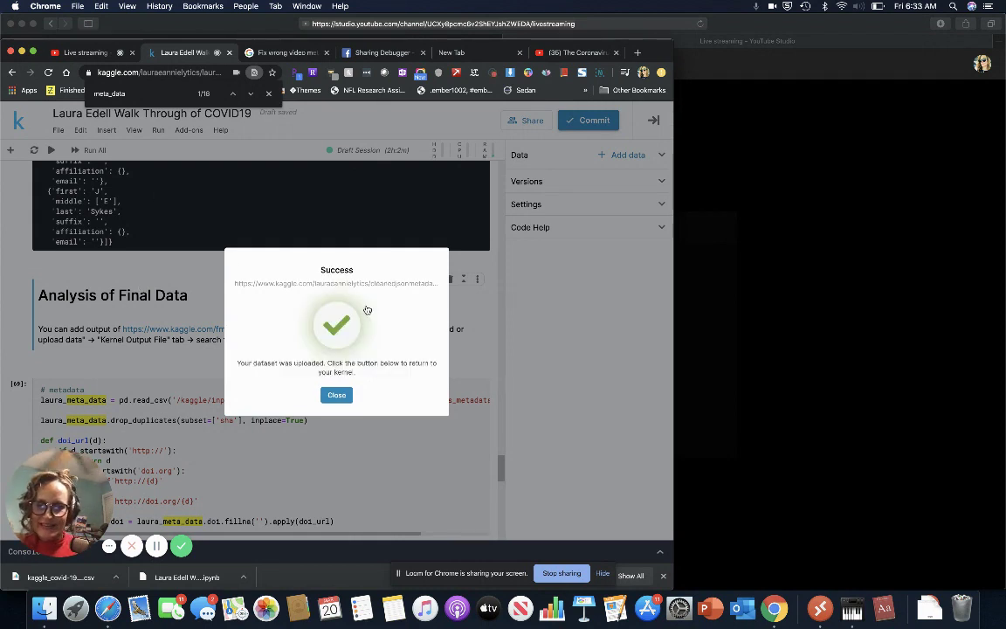
left_click(336, 395)
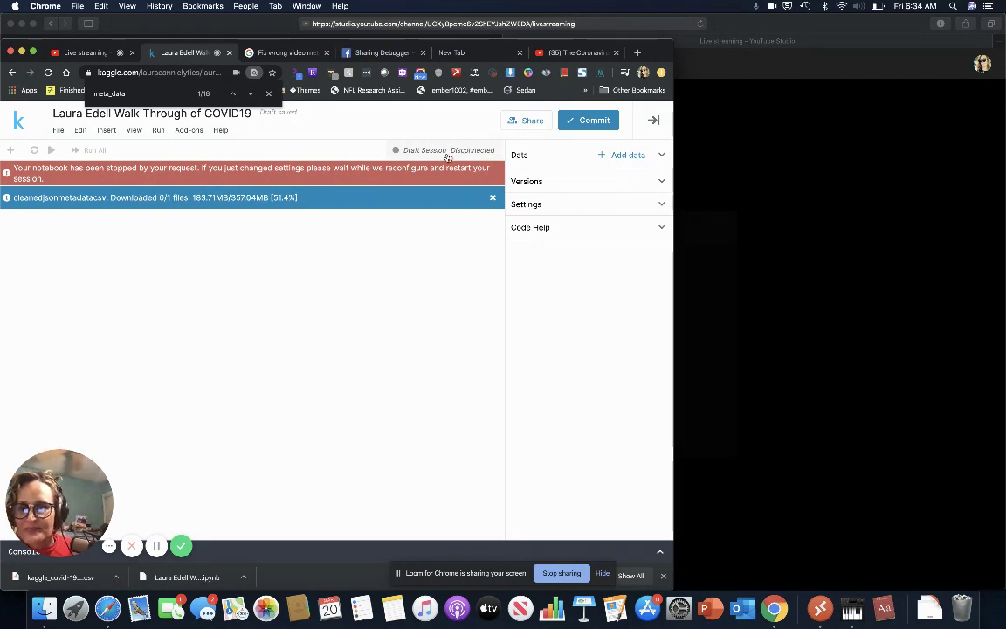
- Restart the notebook's disconnected draft session
left_click(158, 130)
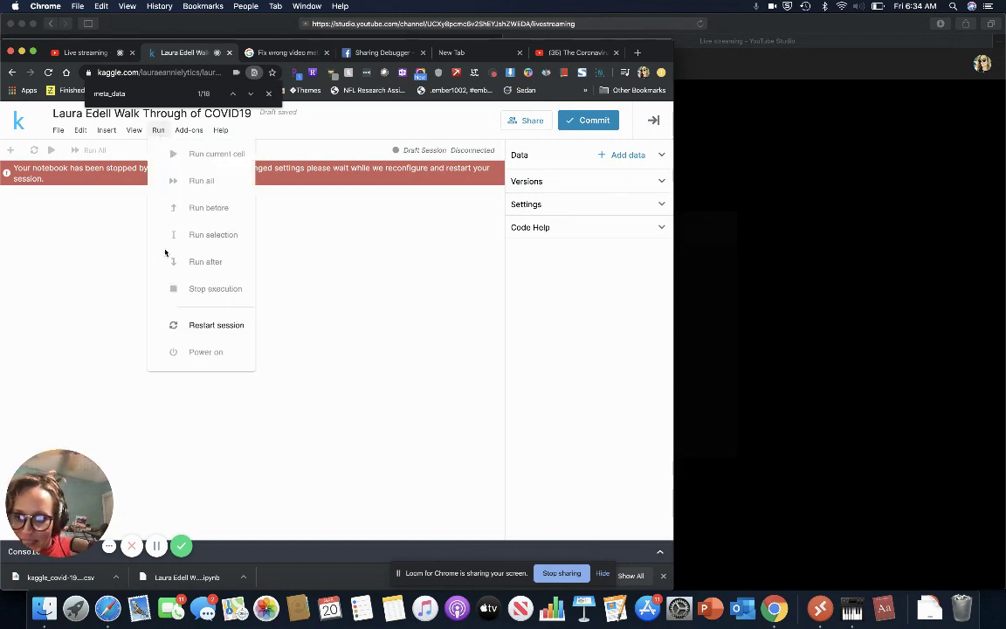
left_click(202, 325)
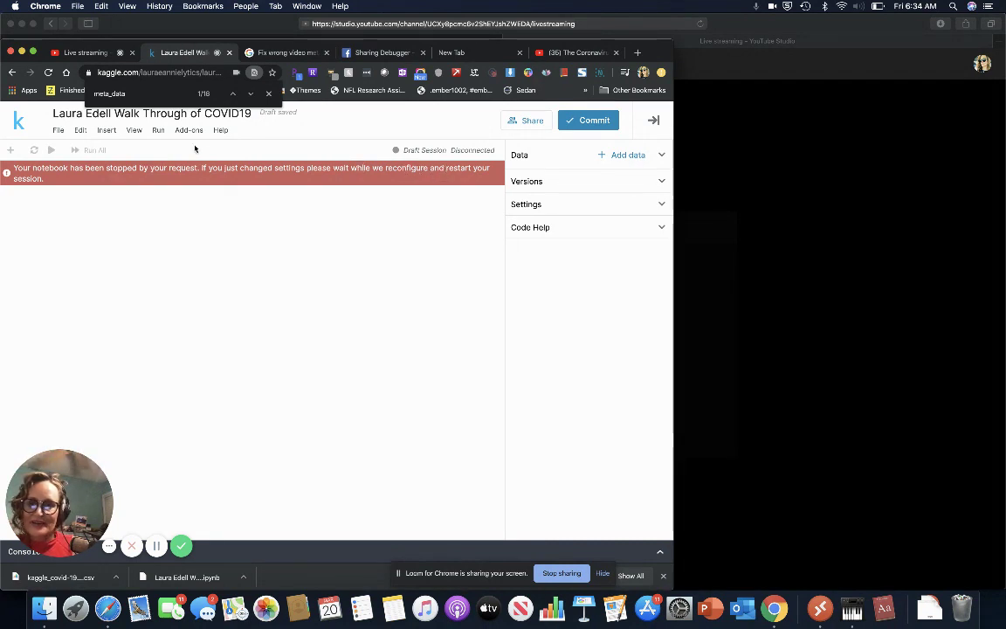
left_click(158, 130)
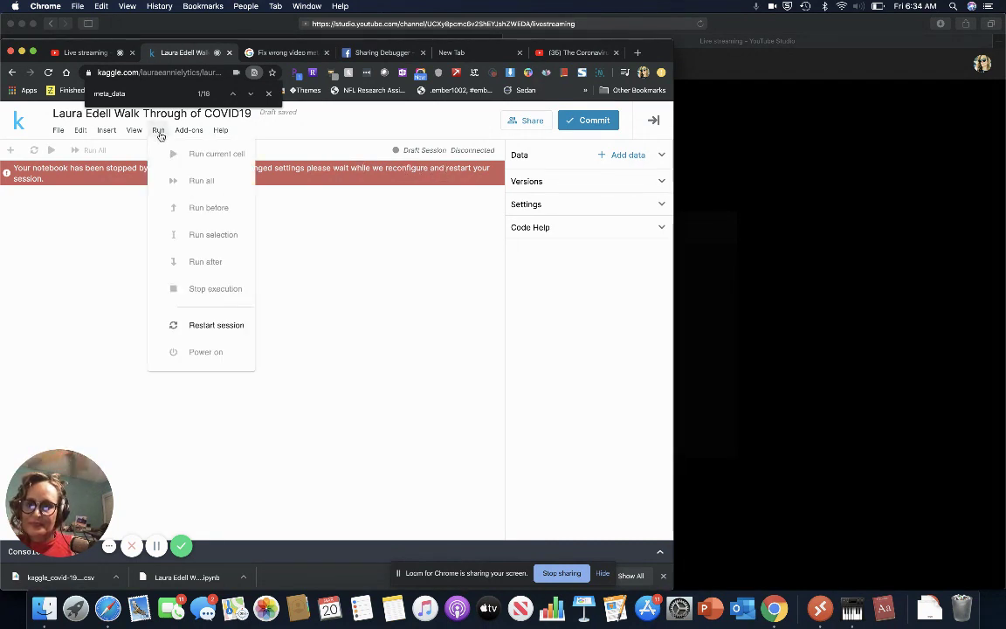
left_click(209, 327)
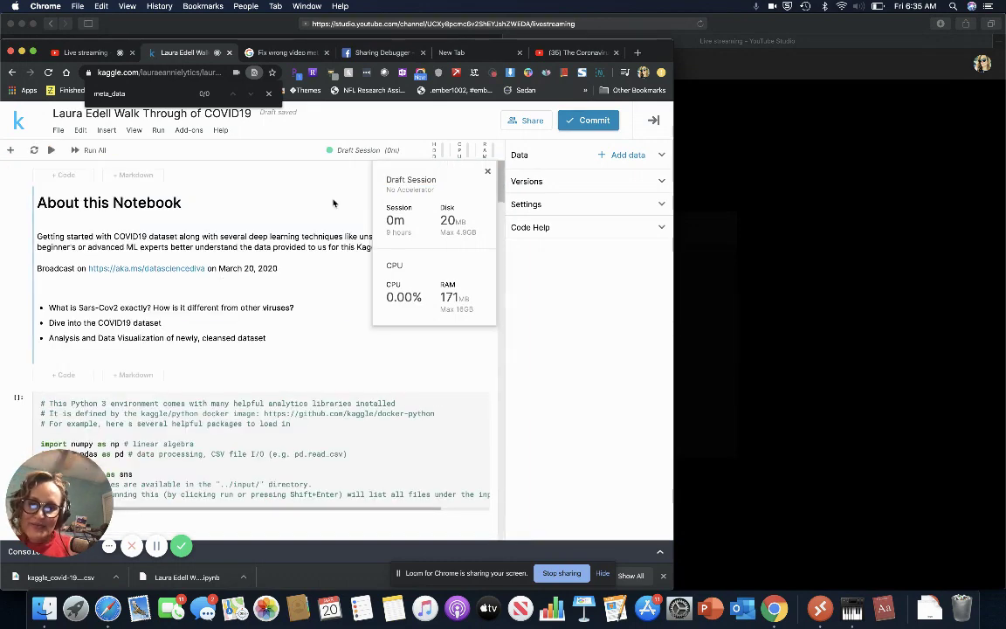
- Run all of the notebook's cells in the new session and return to the Analysis of Final Data section
left_click(235, 212)
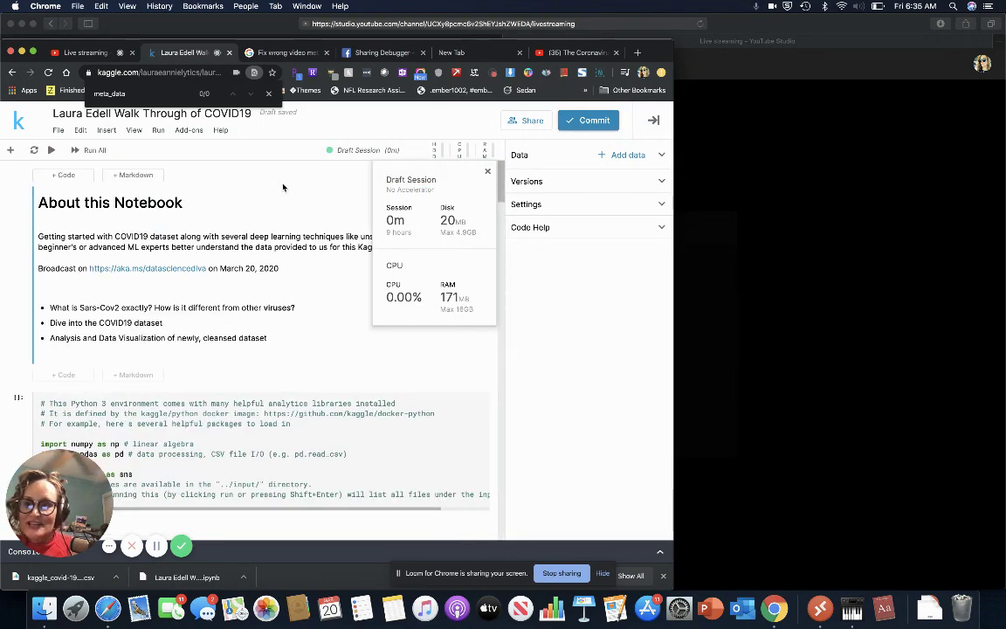
scroll(197, 325, "down", 10)
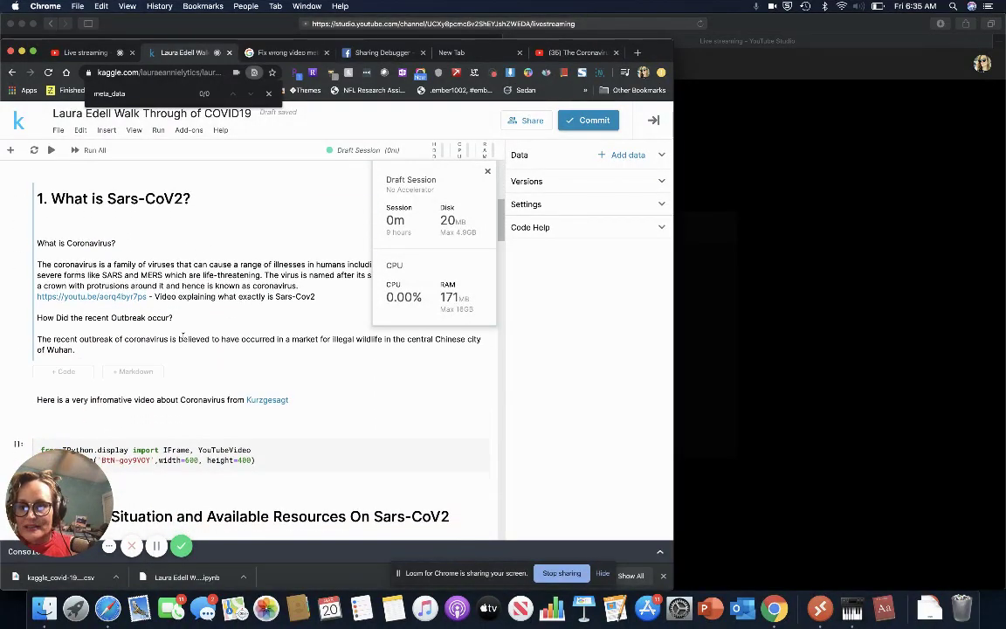
key("shift+Return")
key("shift+Return")
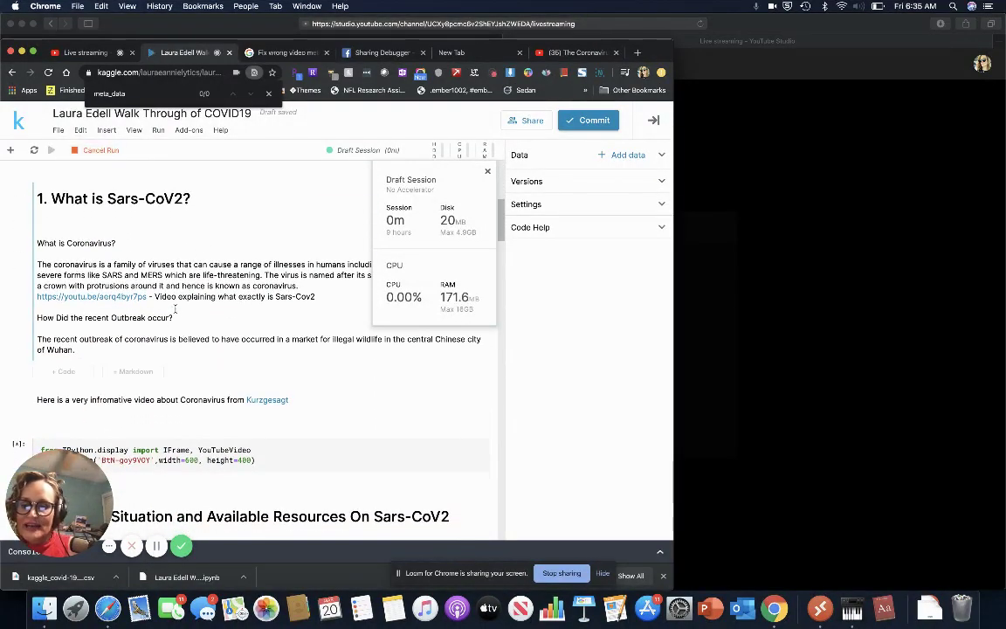
scroll(176, 308, "down", 5)
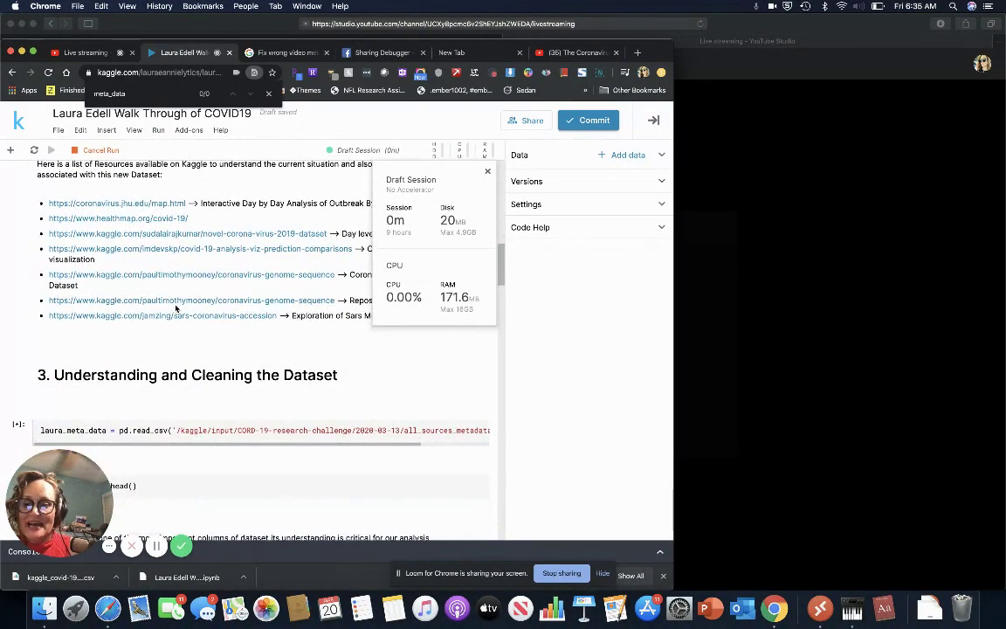
scroll(175, 309, "down", 10)
scroll(198, 284, "down", 15)
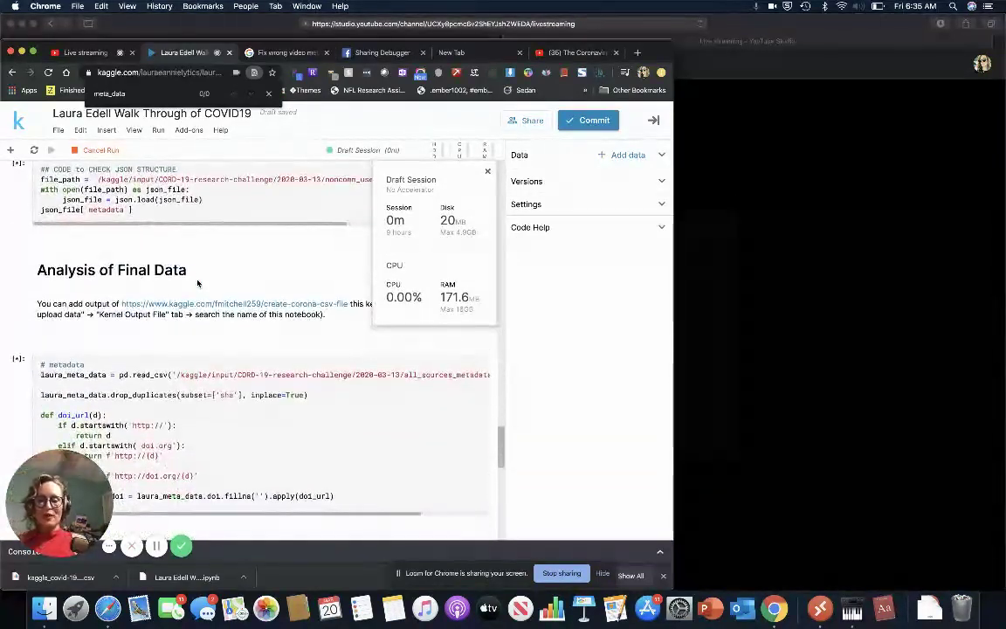
- Dismiss the draft session details and review the metadata and merge cells under Analysis of Final Data
scroll(198, 284, "down", 3)
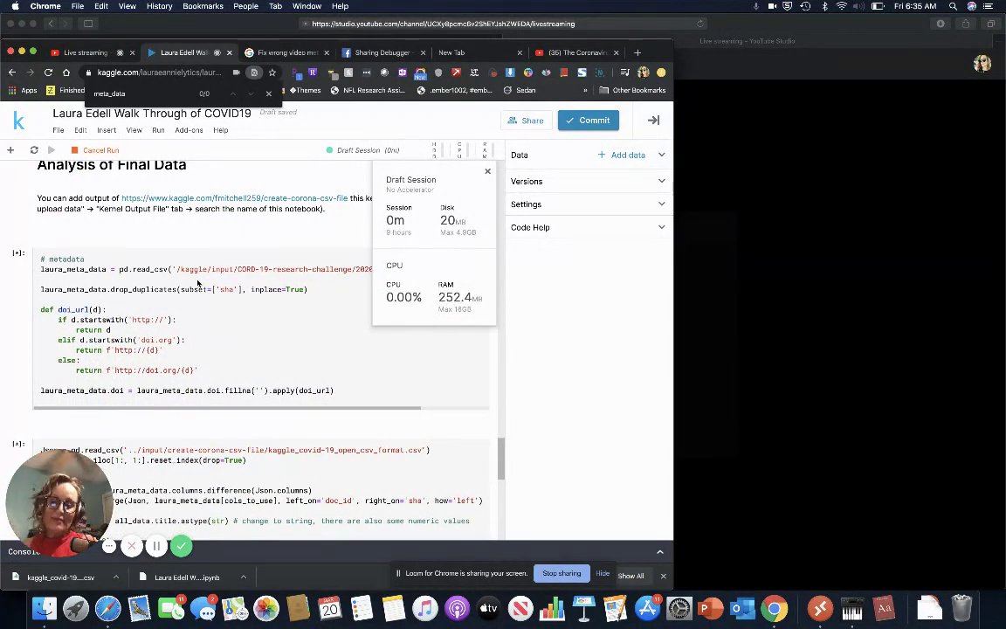
scroll(199, 283, "down", 15)
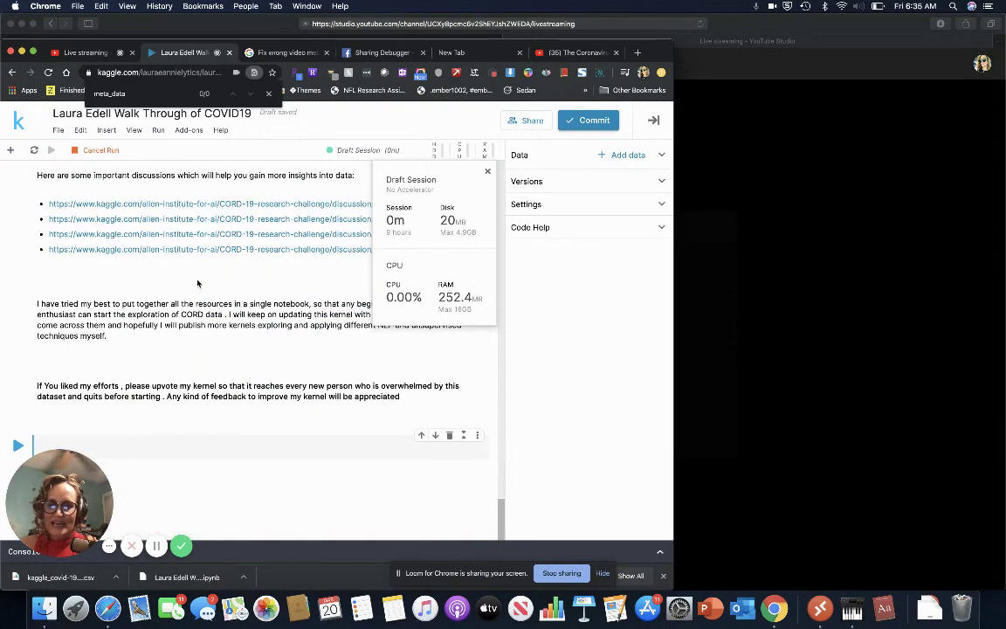
scroll(204, 282, "up", 1)
scroll(204, 282, "down", 1)
scroll(204, 283, "up", 10)
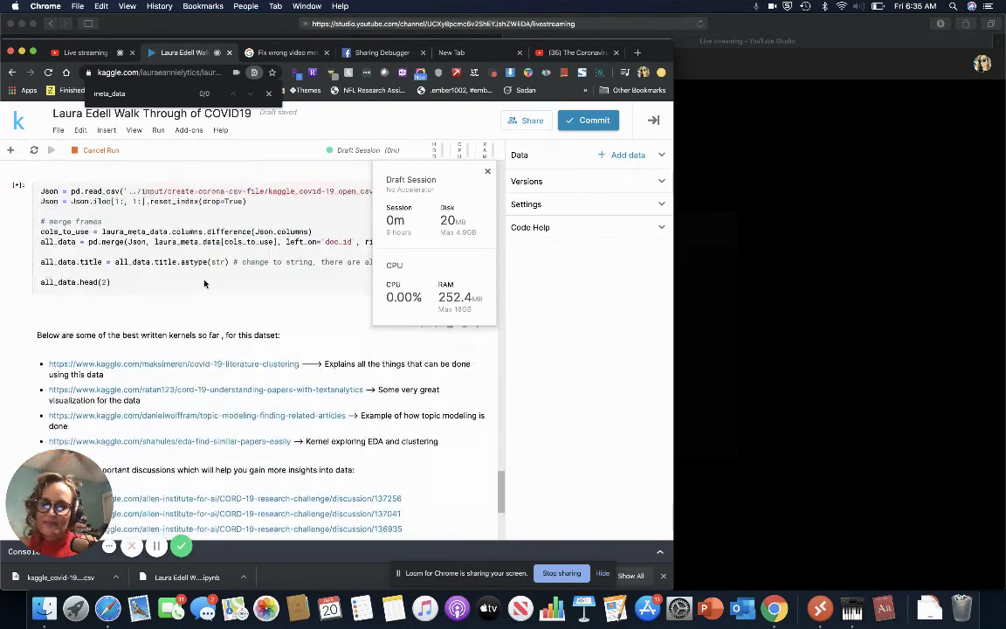
left_click(488, 172)
scroll(233, 302, "up", 5)
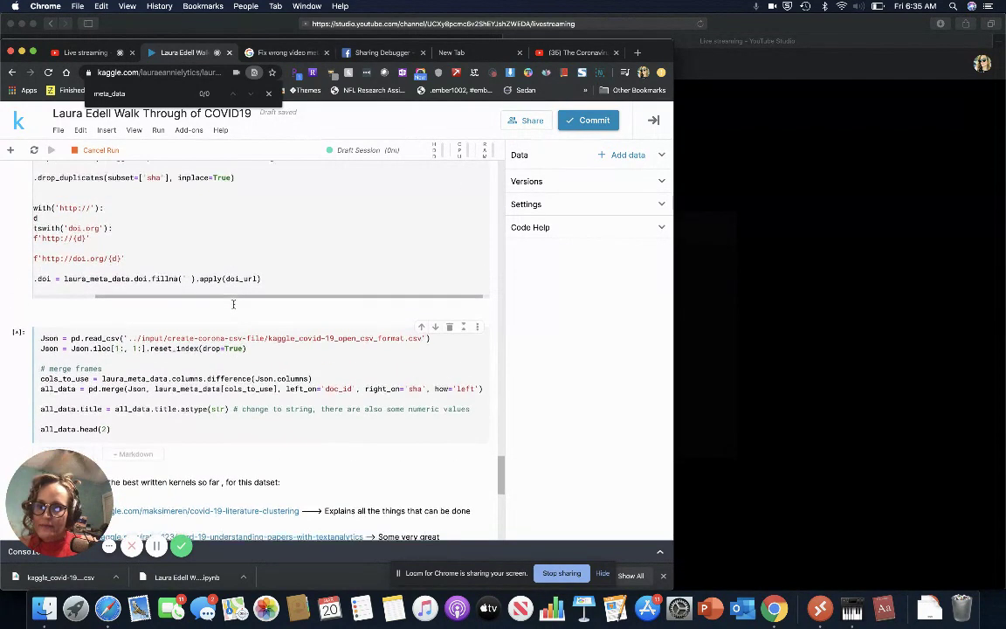
left_click(34, 268)
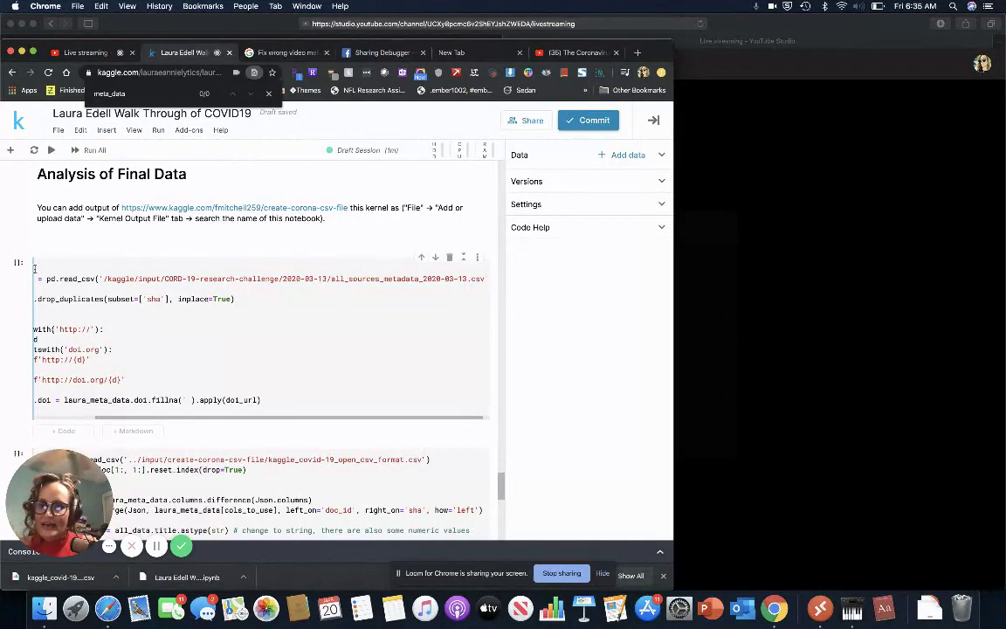
scroll(19, 294, "down", 1)
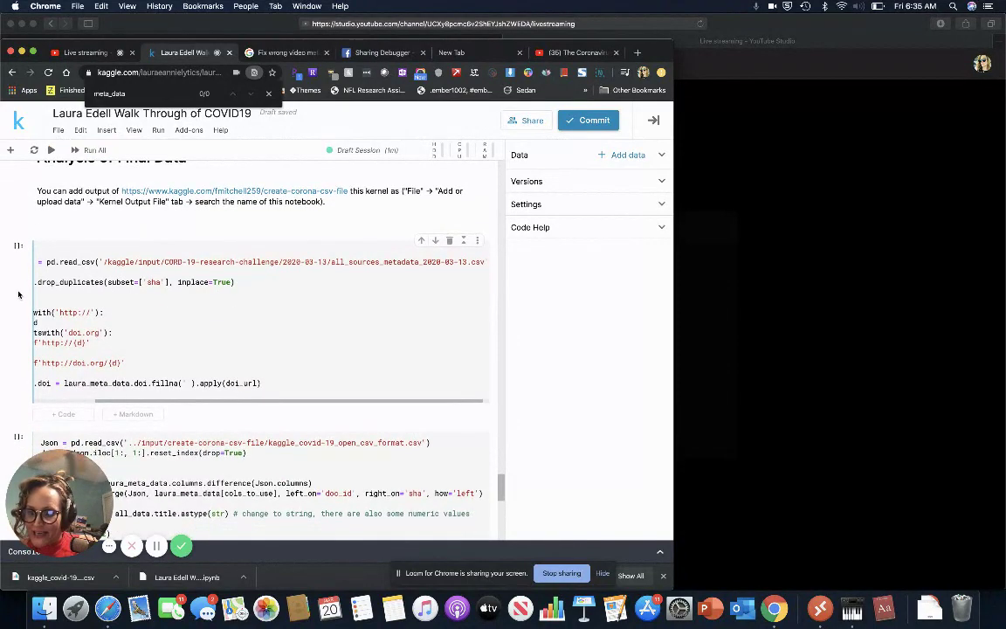
- Examine the JSON structure check cell's file path and error output, and compare them with the preceding metadata cells
scroll(18, 295, "up", 8)
scroll(19, 294, "down", 1)
scroll(18, 294, "up", 4)
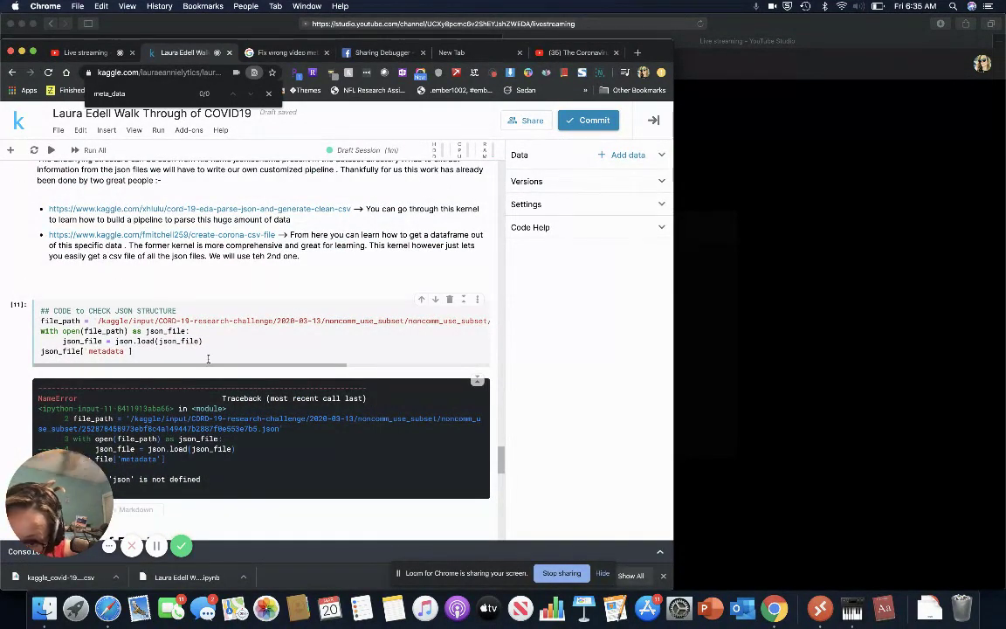
scroll(255, 326, "right", 5)
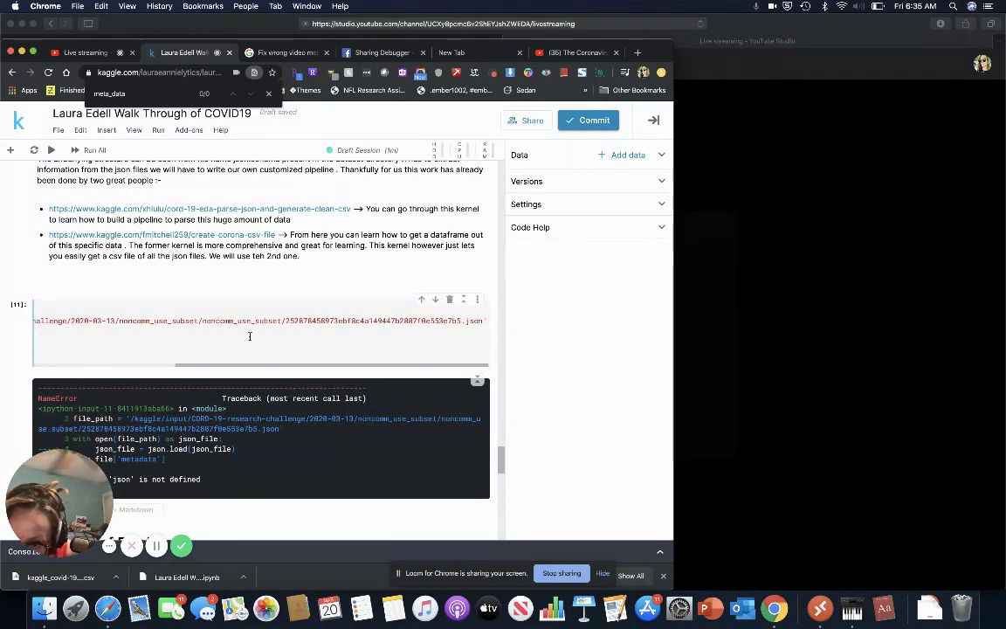
scroll(249, 335, "left", 5)
scroll(249, 335, "up", 5)
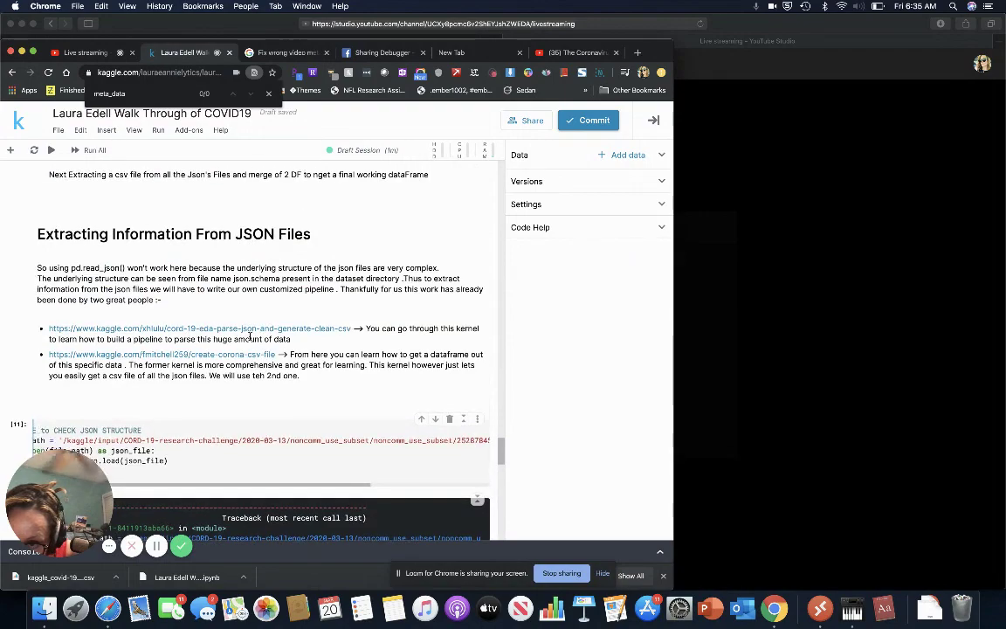
scroll(149, 421, "down", 3)
scroll(149, 418, "up", 6)
scroll(123, 309, "up", 10)
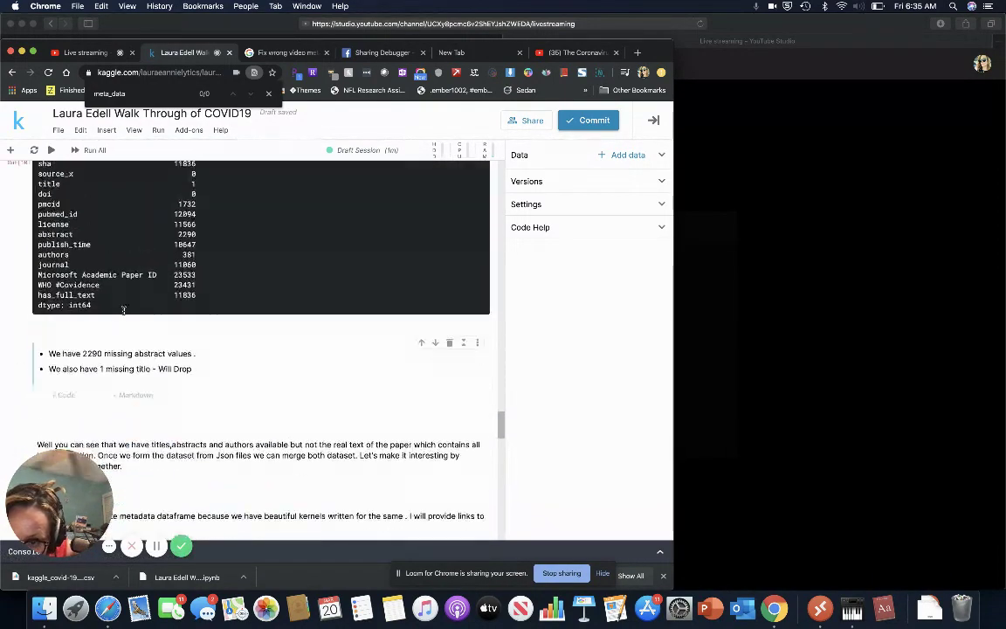
scroll(123, 311, "up", 15)
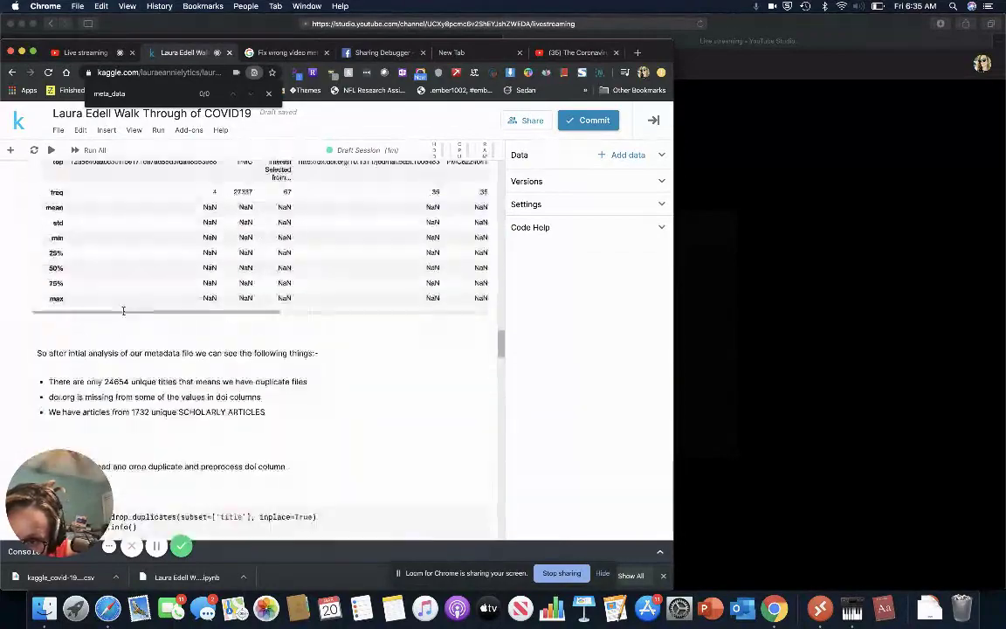
scroll(123, 311, "down", 2)
scroll(123, 311, "up", 3)
scroll(123, 311, "down", 15)
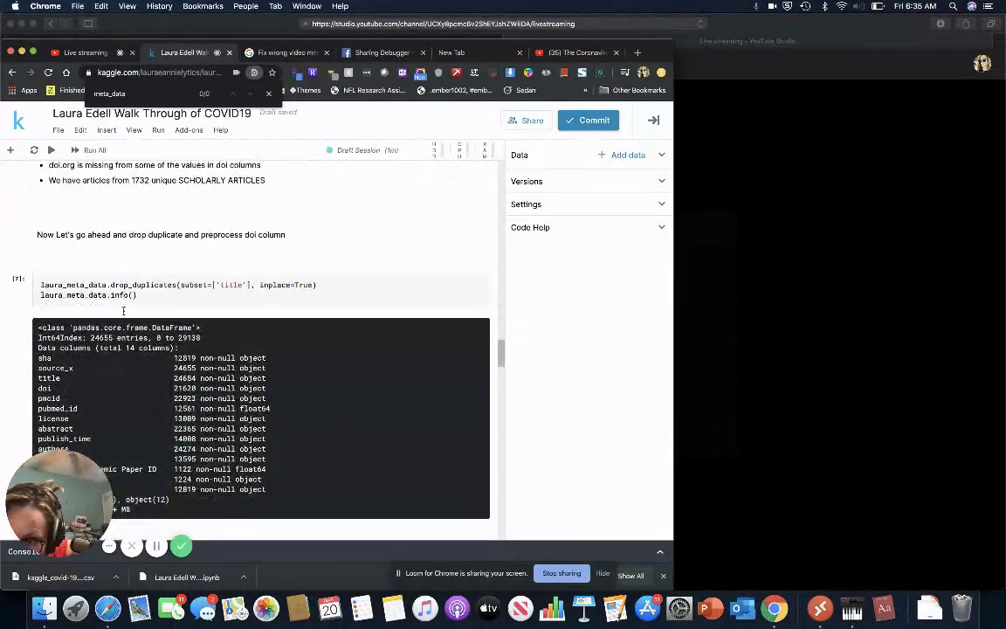
scroll(123, 311, "down", 10)
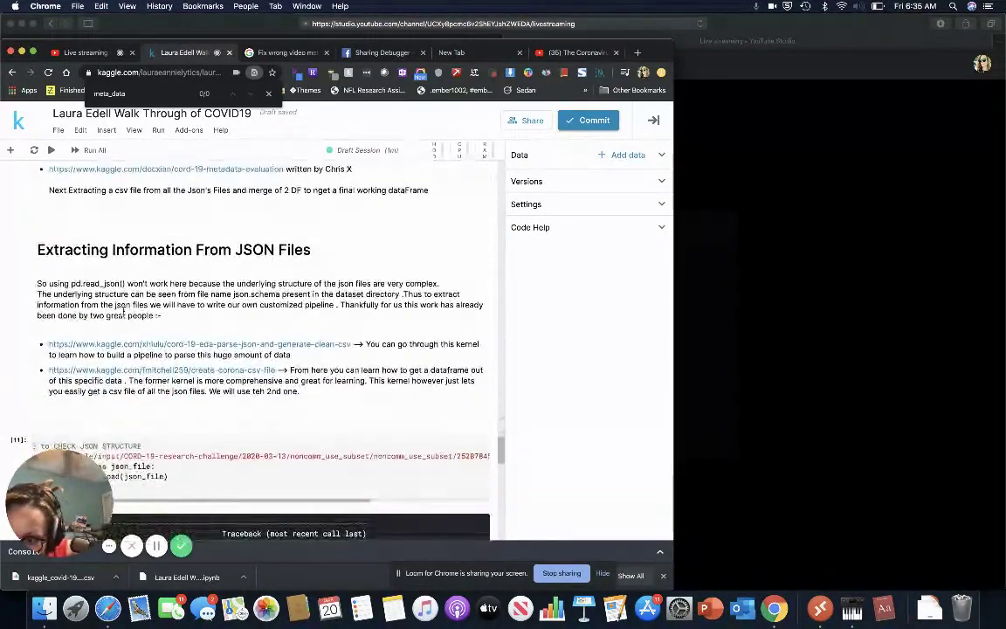
scroll(123, 311, "down", 5)
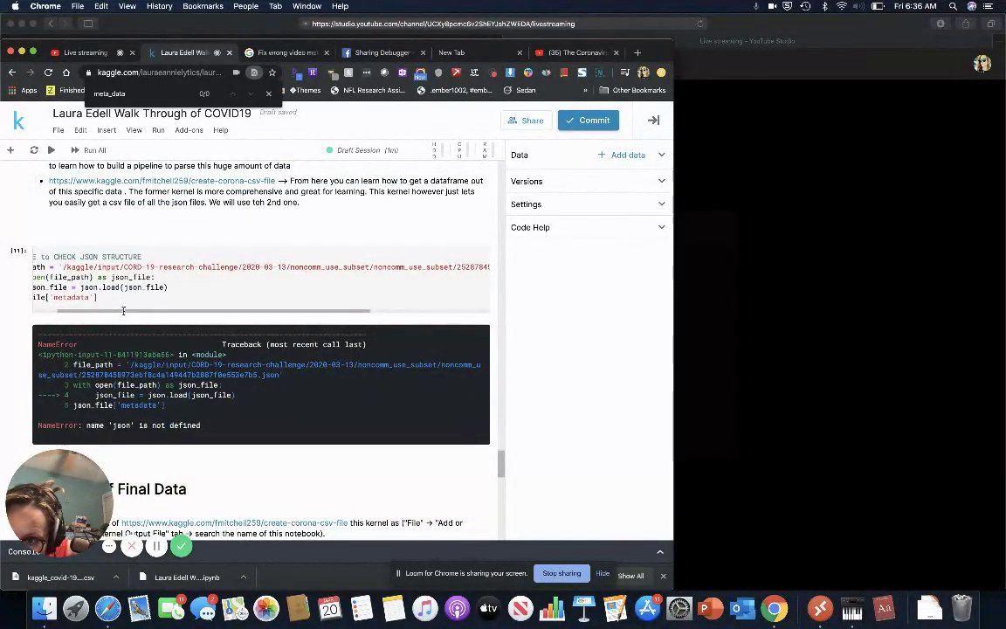
scroll(233, 281, "left", 2)
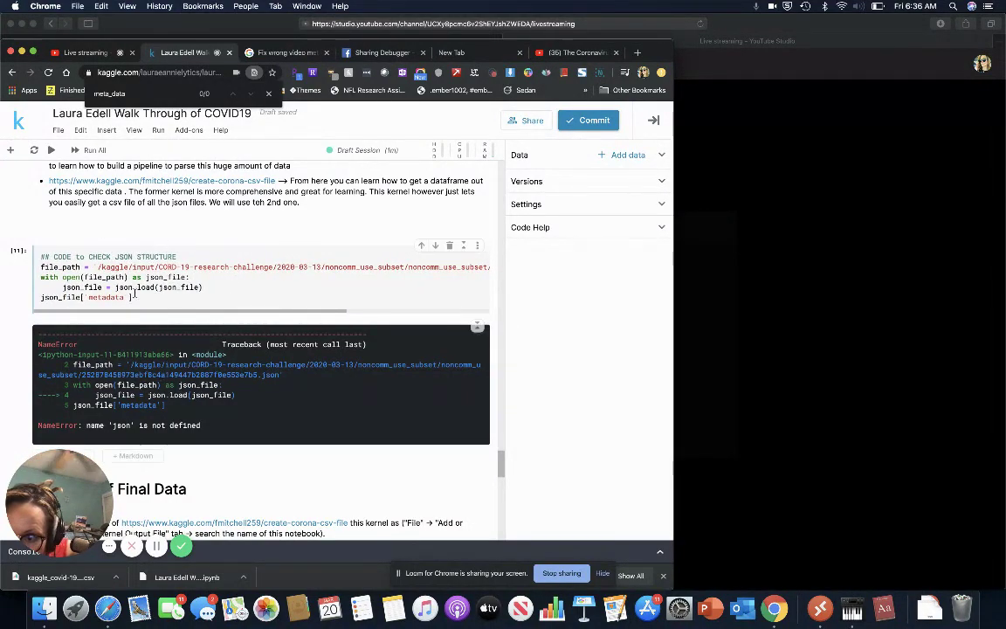
- Review the missing-value output and the earlier sections, and rerun all of the notebook's cells
scroll(186, 288, "up", 5)
scroll(145, 297, "up", 4)
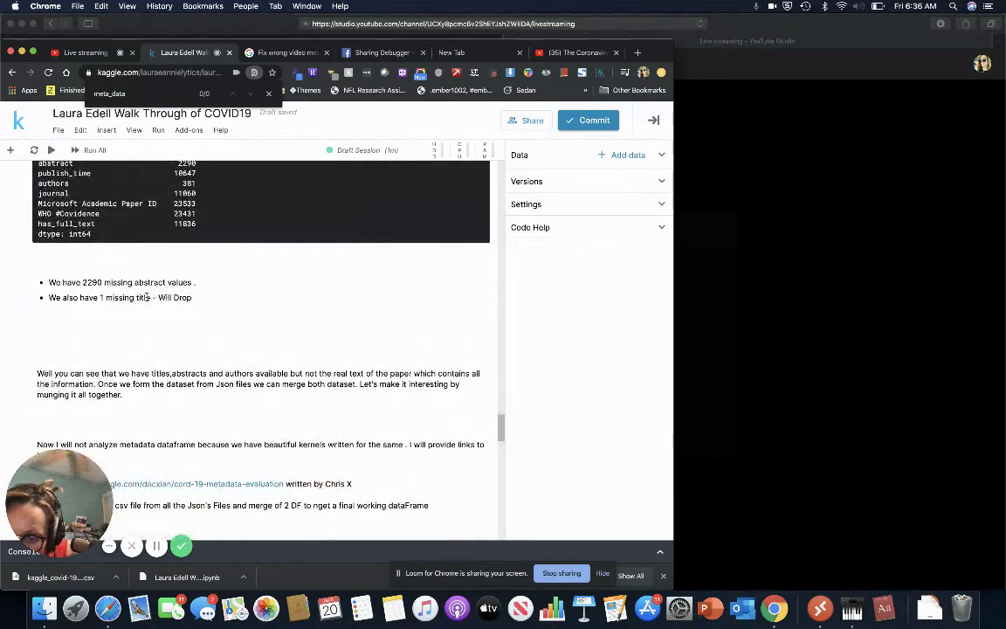
scroll(147, 297, "up", 5)
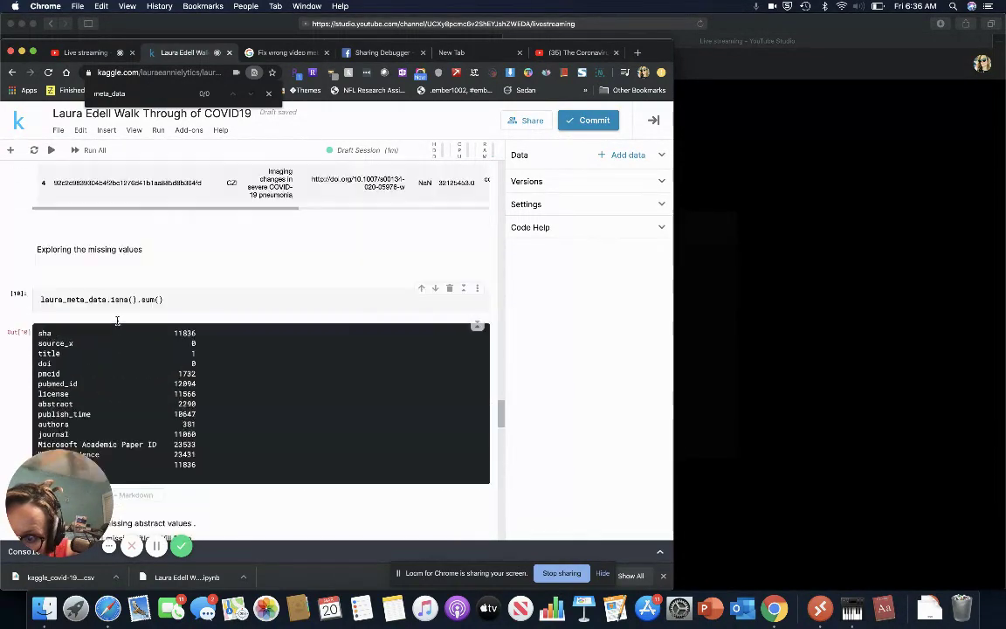
scroll(118, 325, "down", 5)
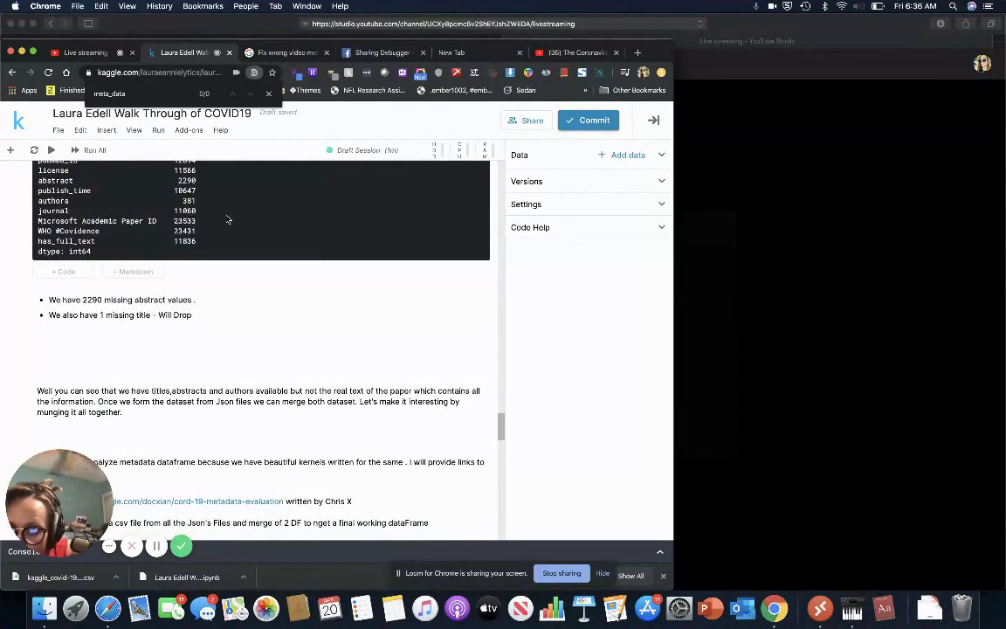
scroll(212, 350, "up", 15)
scroll(212, 350, "up", 10)
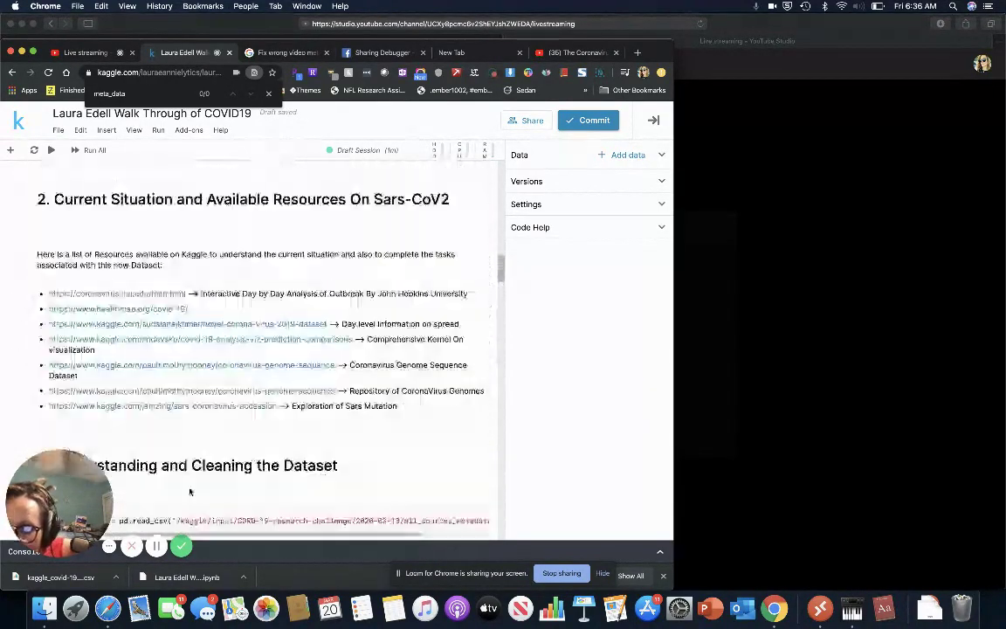
scroll(189, 494, "up", 2)
scroll(190, 494, "up", 4)
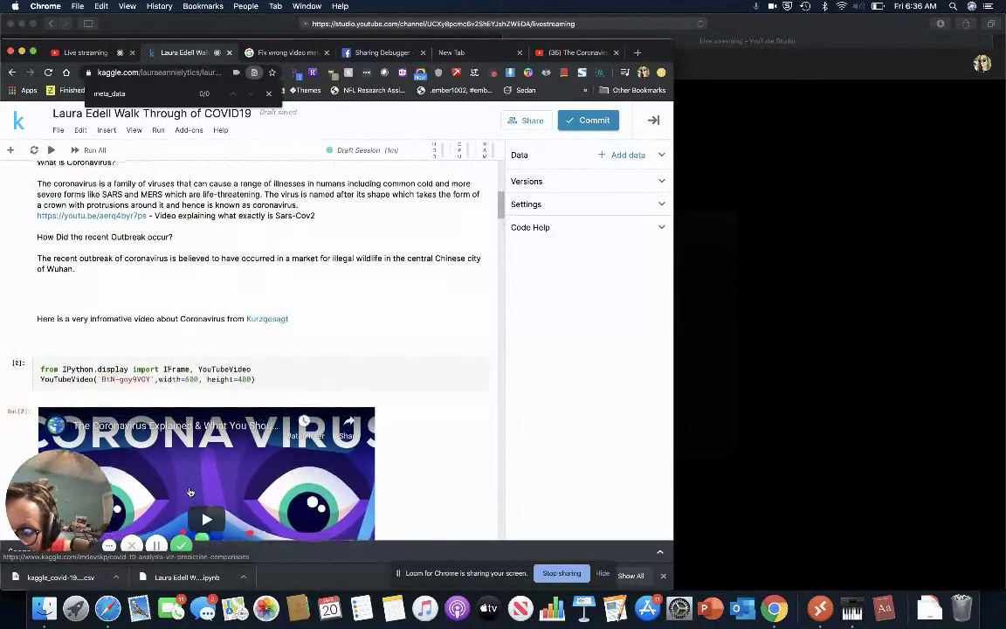
scroll(189, 494, "down", 15)
scroll(173, 389, "up", 3)
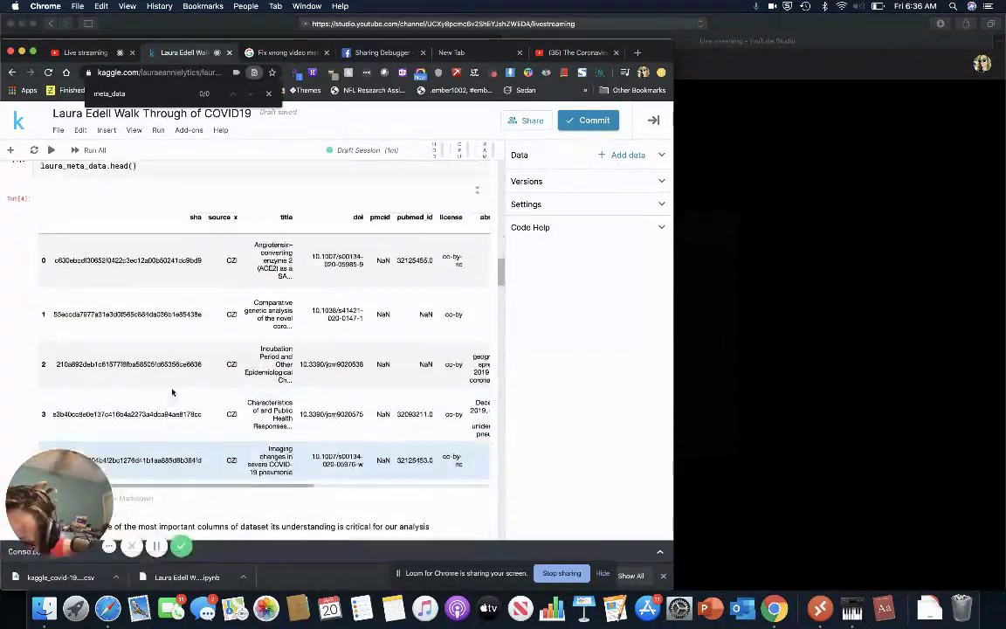
left_click(95, 151)
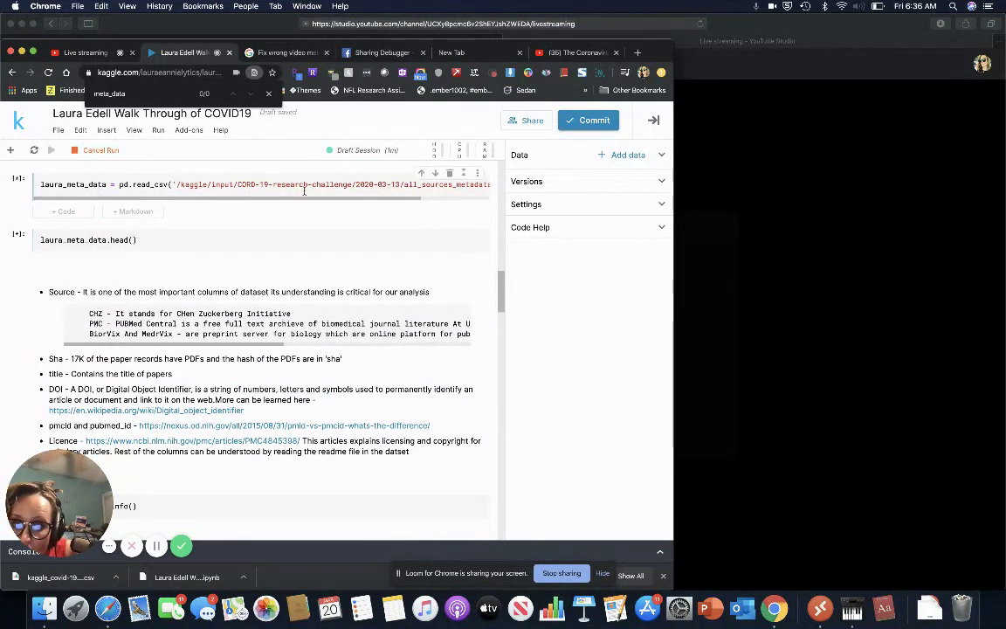
- Compare the metadata read_csv path with the attached data by expanding create-corona-csv-file, cleanedjsonmetadatacsv, CORD-19-research-challenge and its 2020-03-13 folder, plus /kaggle/working
scroll(460, 204, "right", 5)
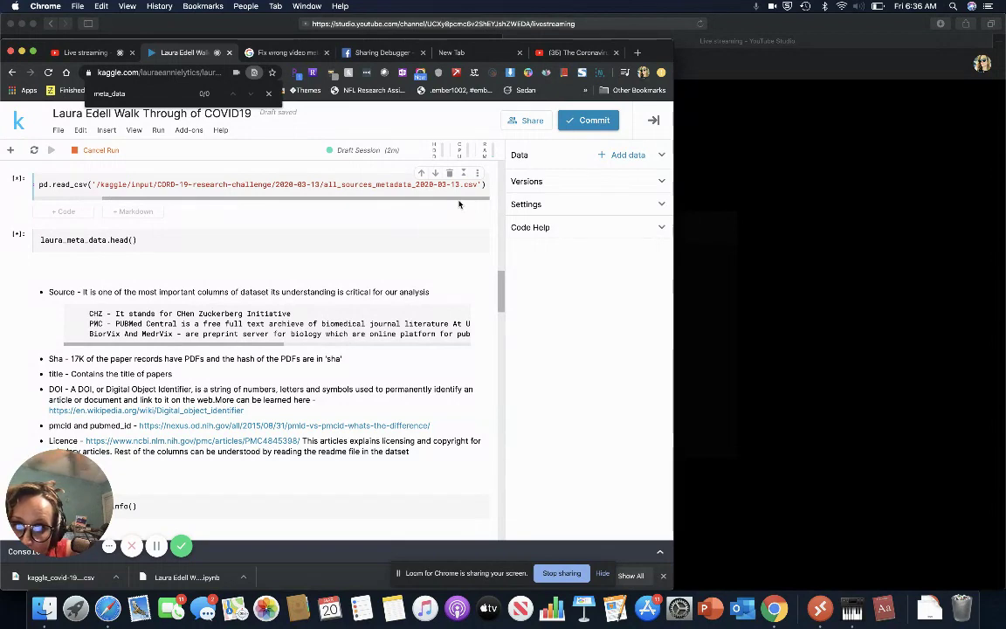
left_click(661, 155)
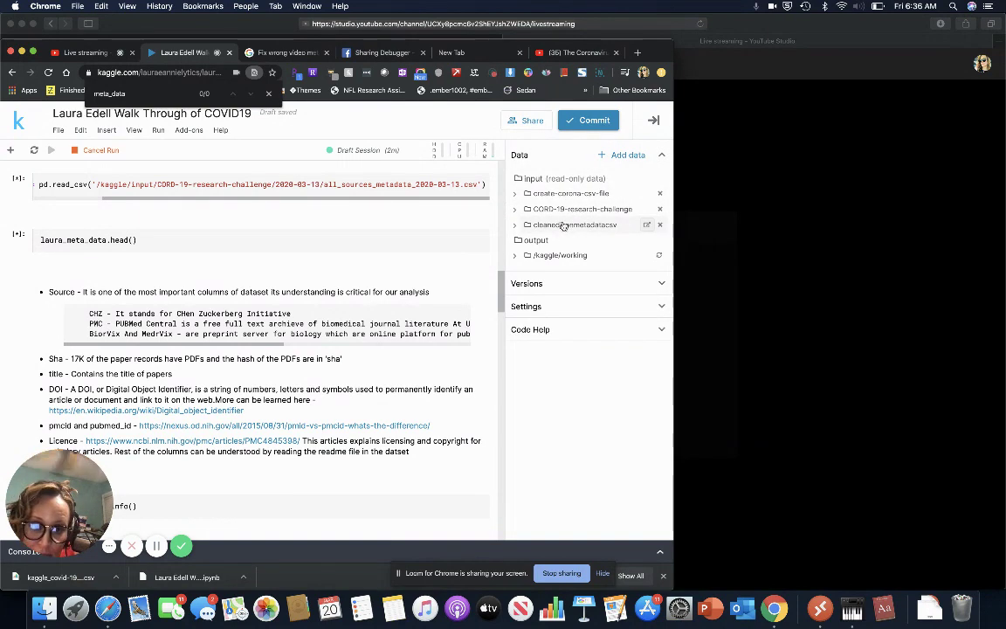
left_click(515, 225)
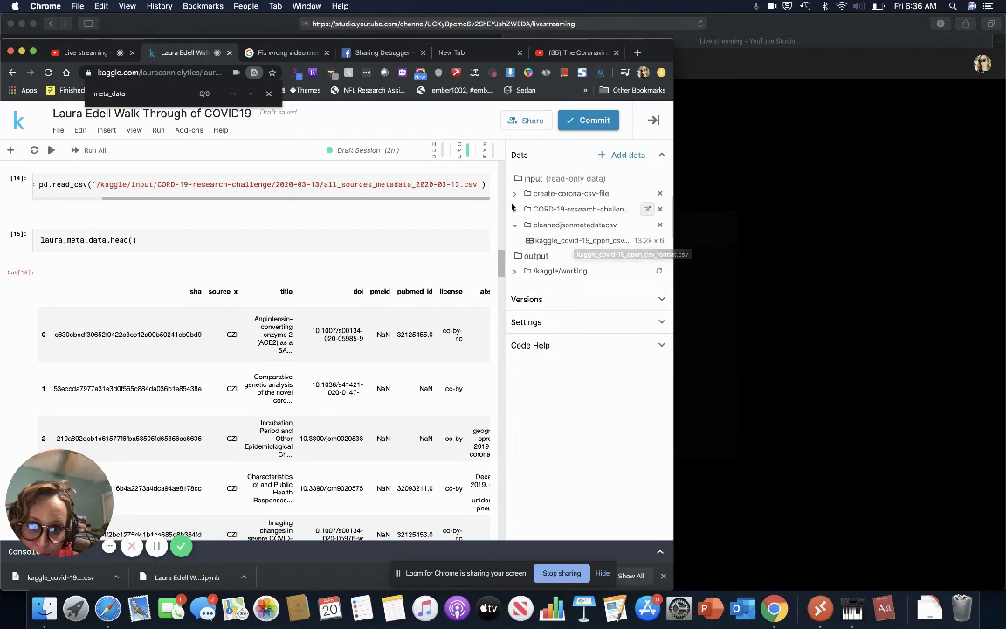
left_click(514, 194)
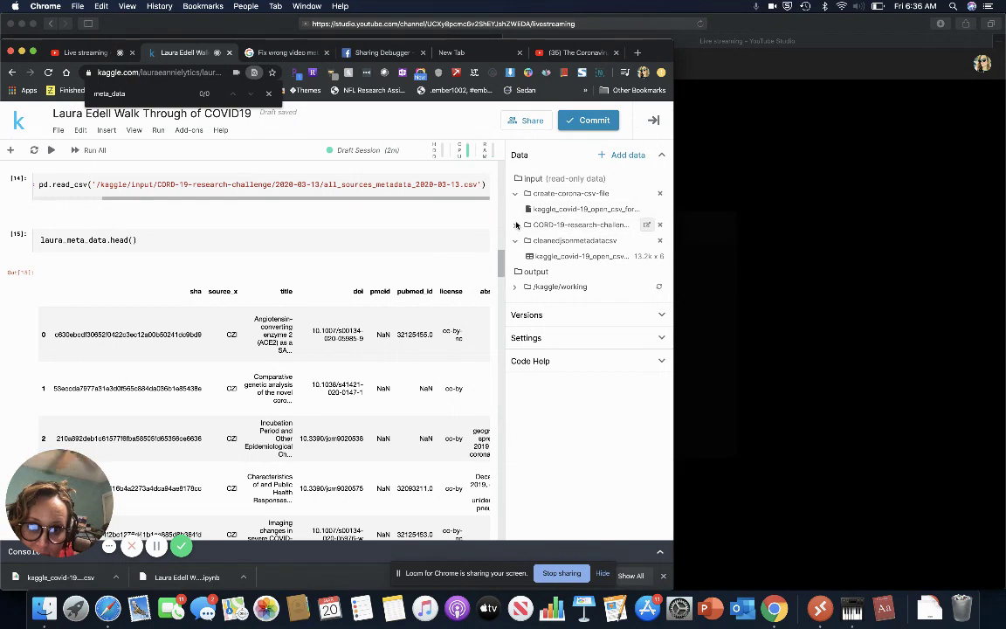
left_click(516, 226)
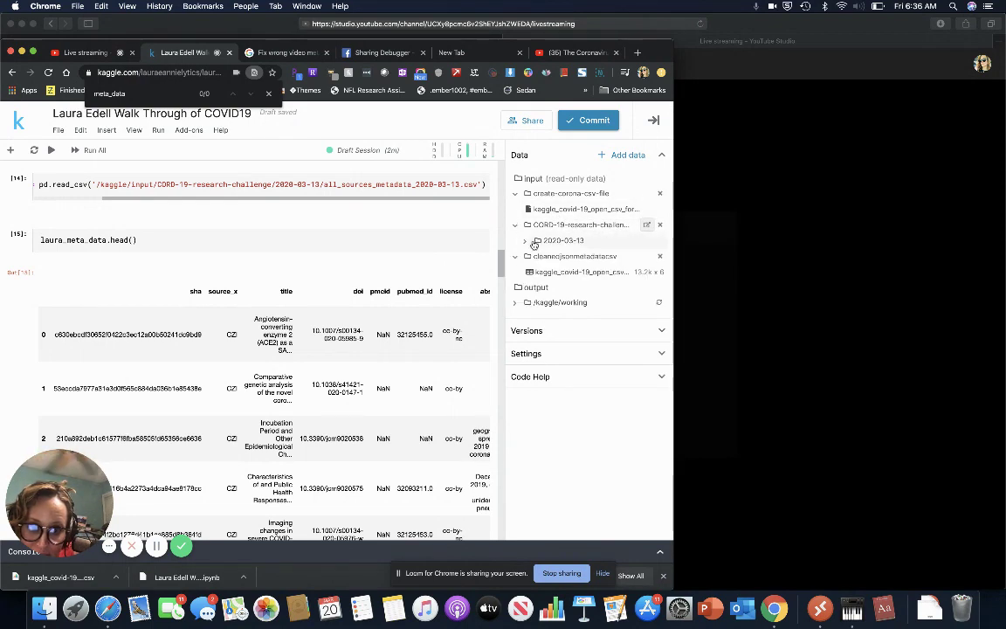
left_click(524, 242)
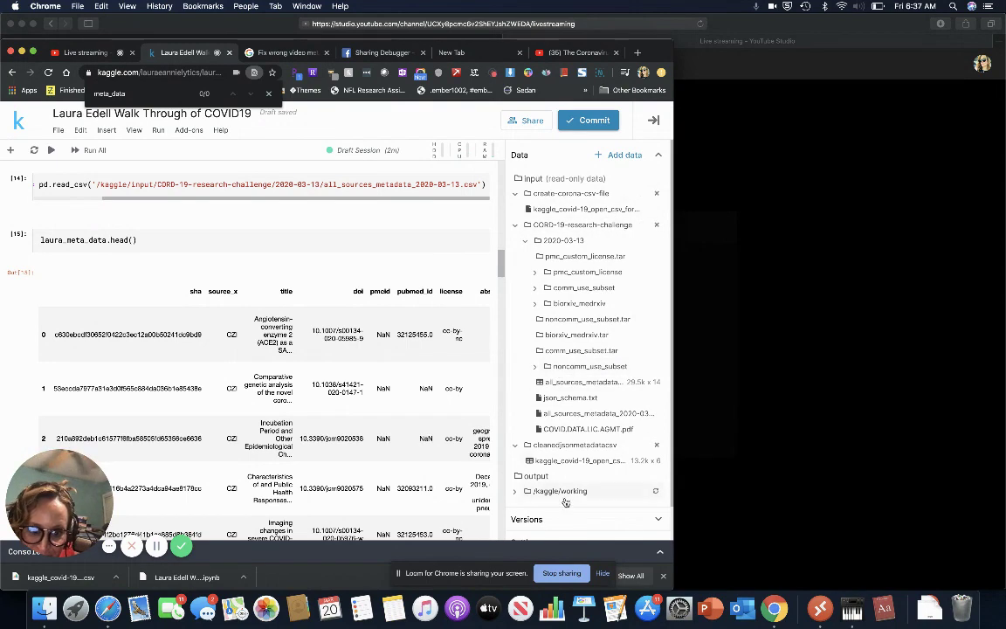
scroll(581, 499, "down", 2)
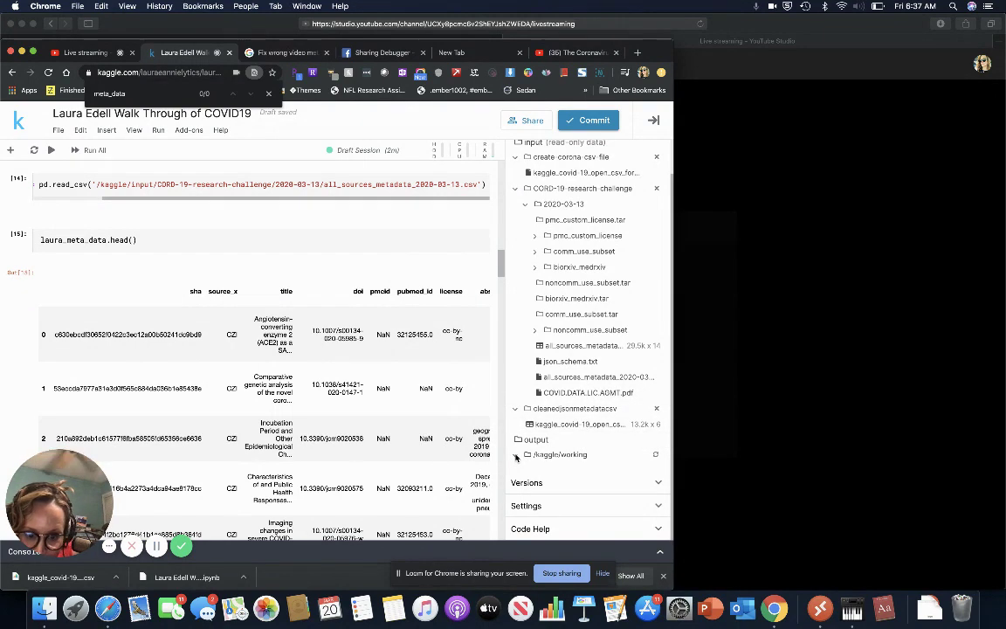
- Review the rerun metadata outputs, from the head, info and describe cells through duplicate removal and missing values to Extracting Information From JSON Files
scroll(357, 437, "down", 10)
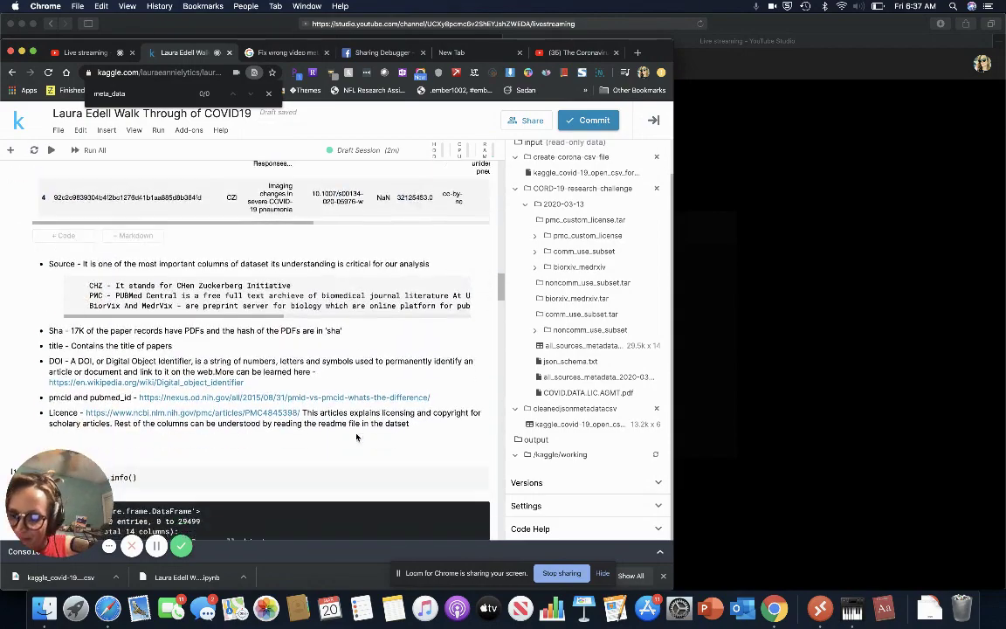
scroll(357, 437, "down", 10)
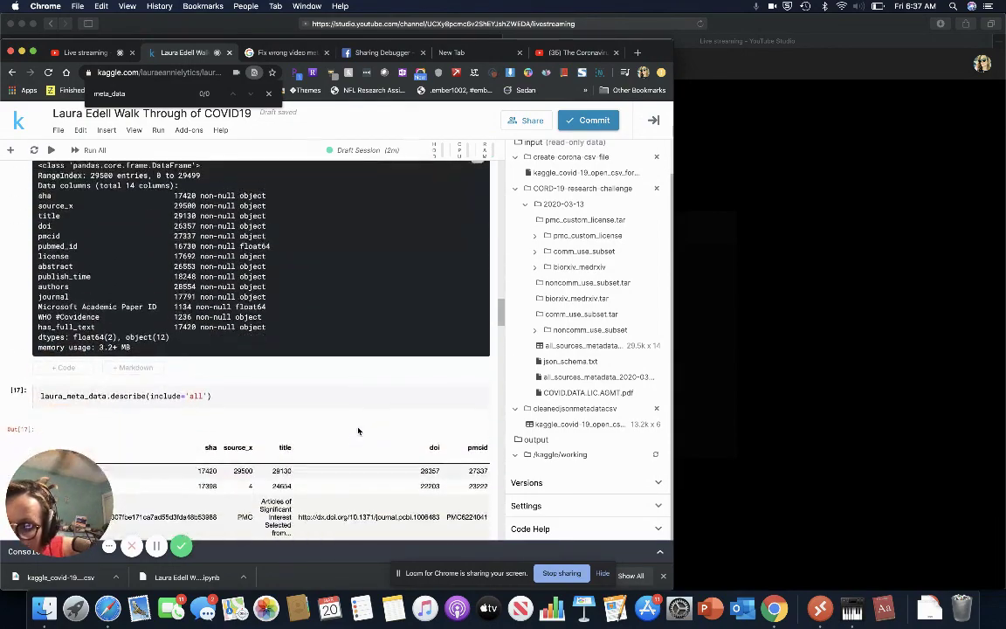
scroll(361, 425, "down", 8)
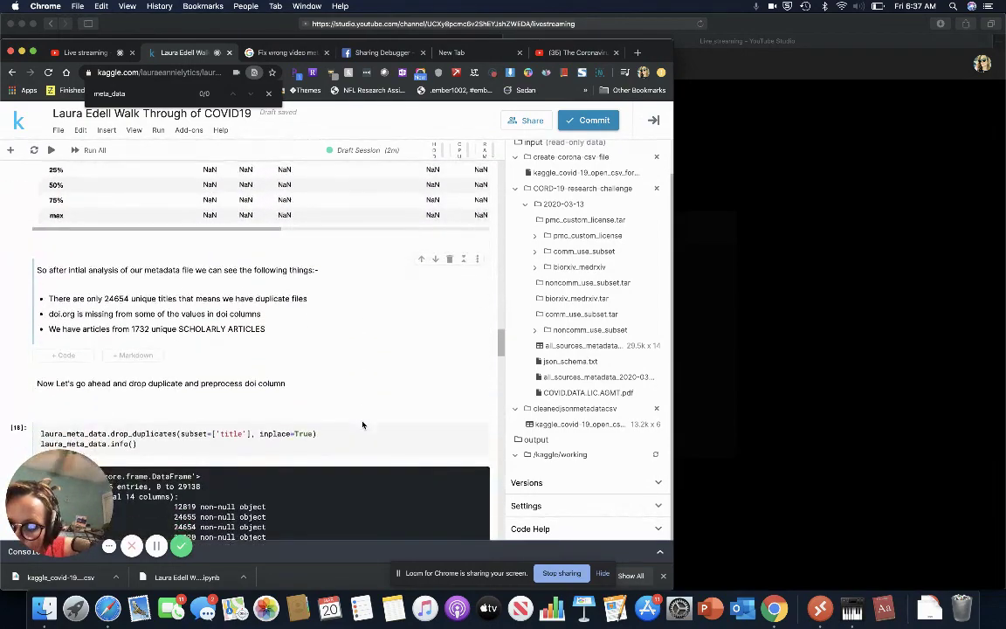
scroll(362, 425, "down", 10)
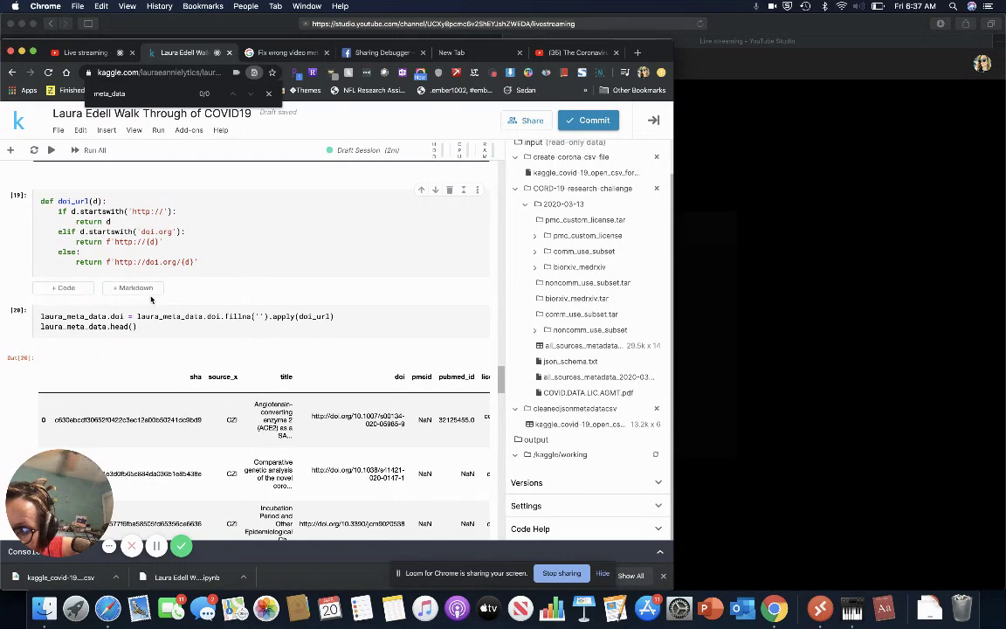
scroll(157, 305, "down", 8)
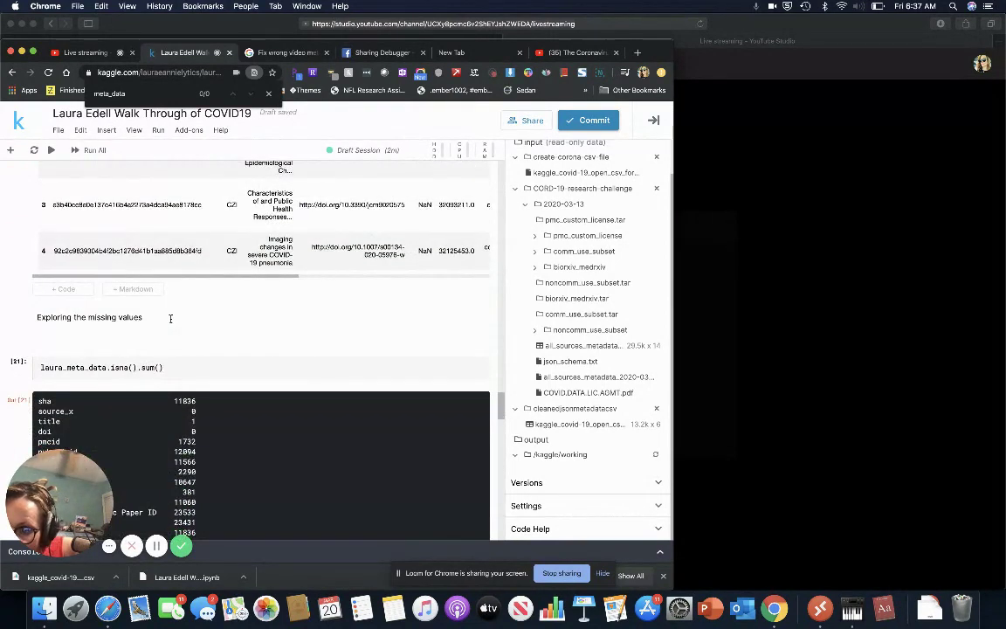
scroll(170, 318, "down", 10)
scroll(228, 282, "down", 2)
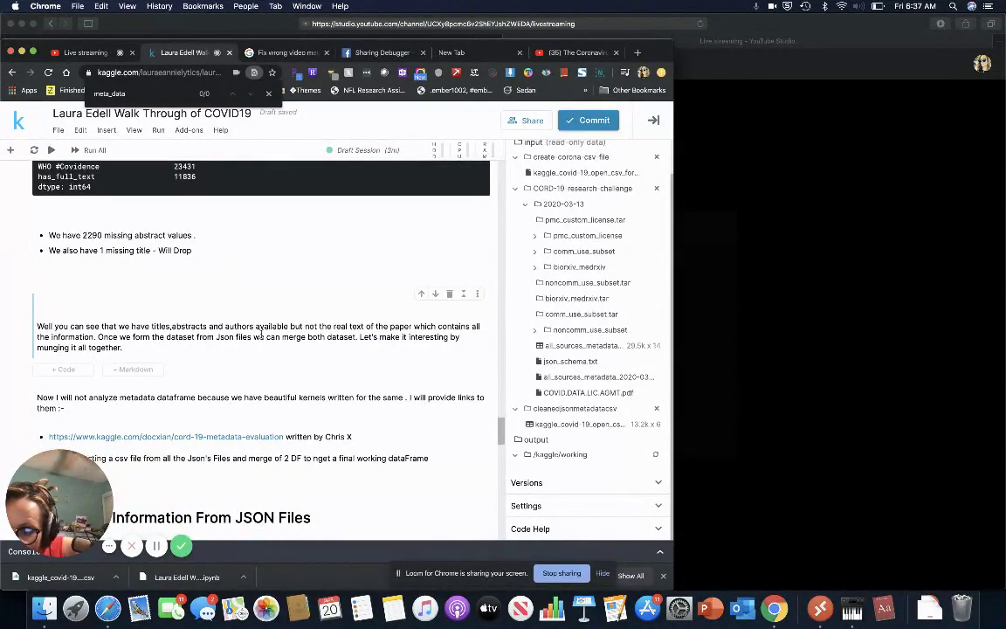
scroll(254, 349, "down", 8)
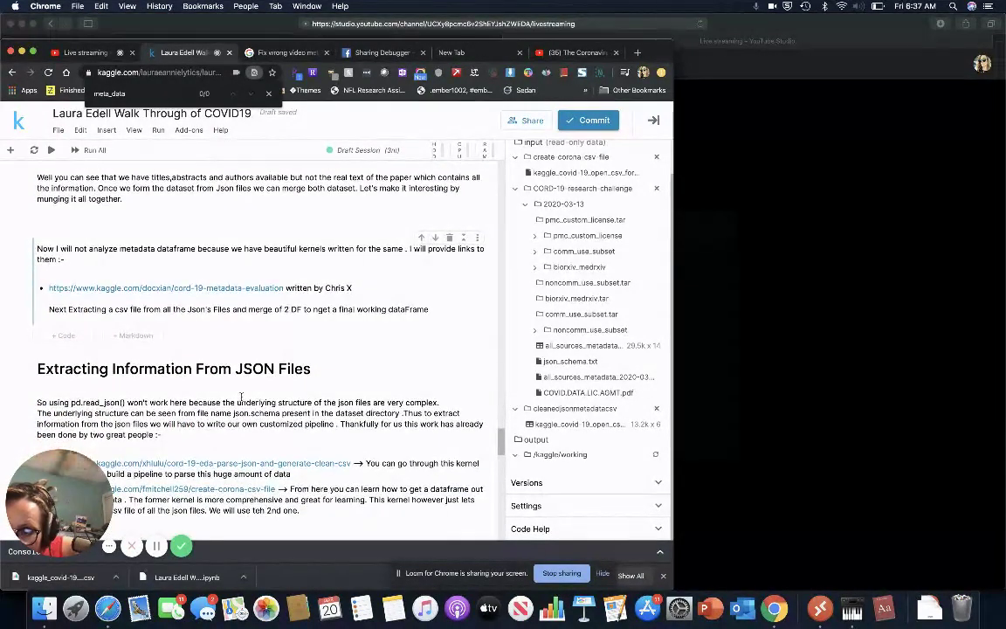
scroll(241, 397, "down", 10)
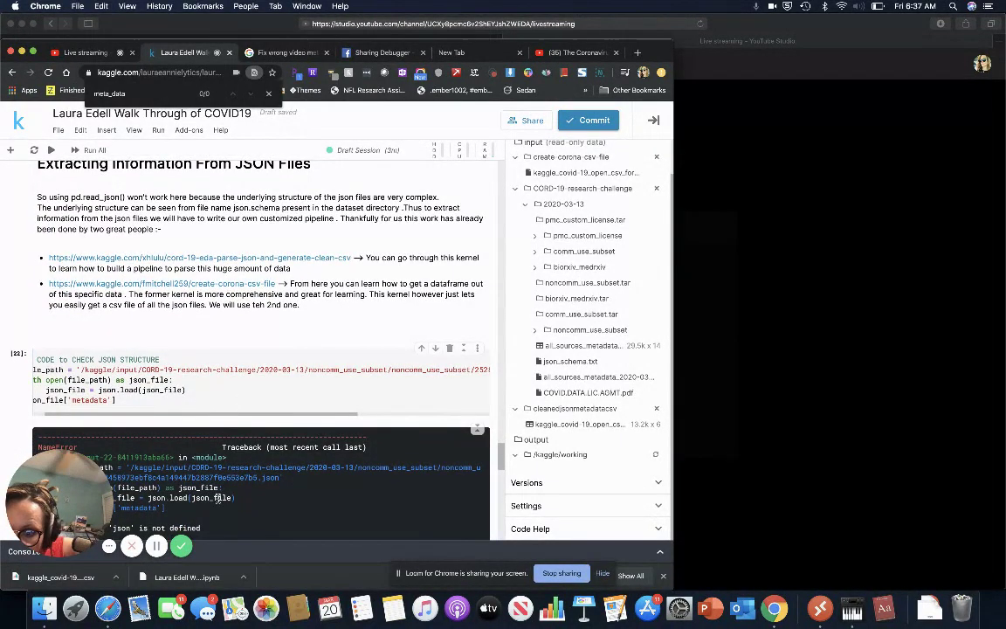
- Examine the JSON structure check cell's full code alongside its error traceback
scroll(239, 403, "left", 5)
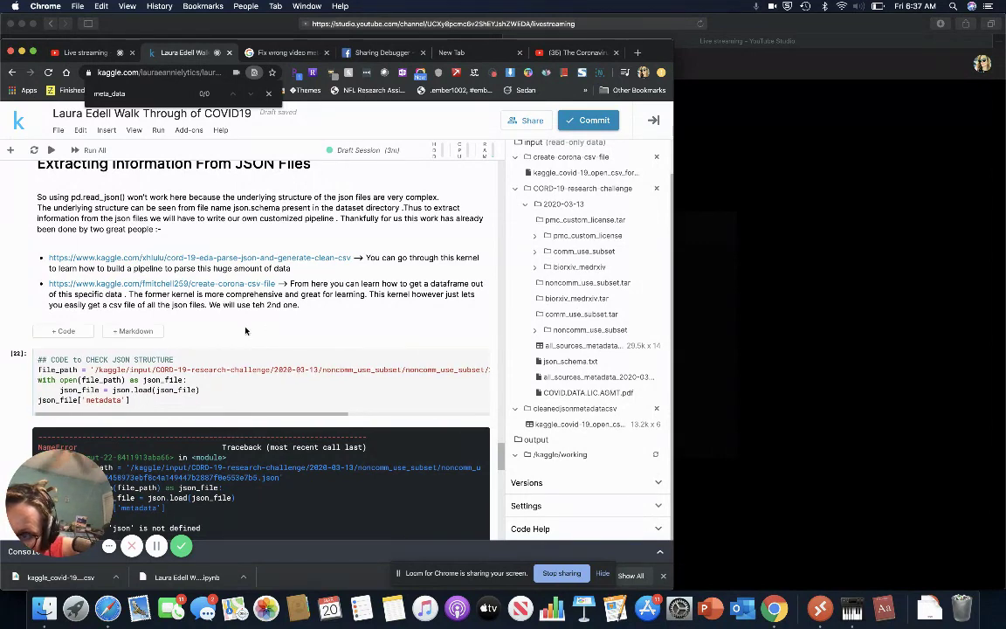
scroll(201, 353, "up", 1)
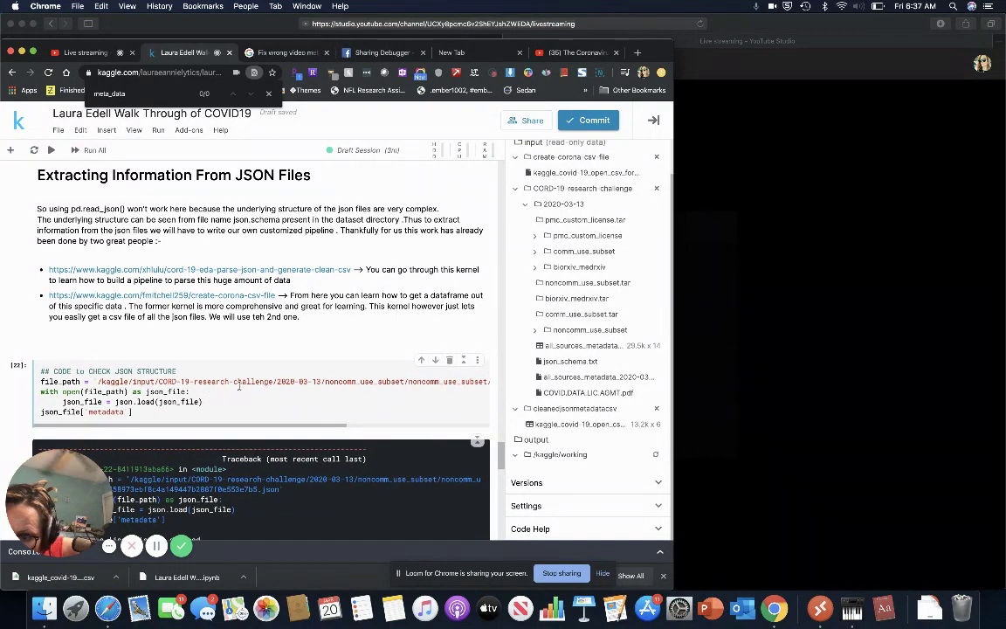
scroll(238, 385, "down", 5)
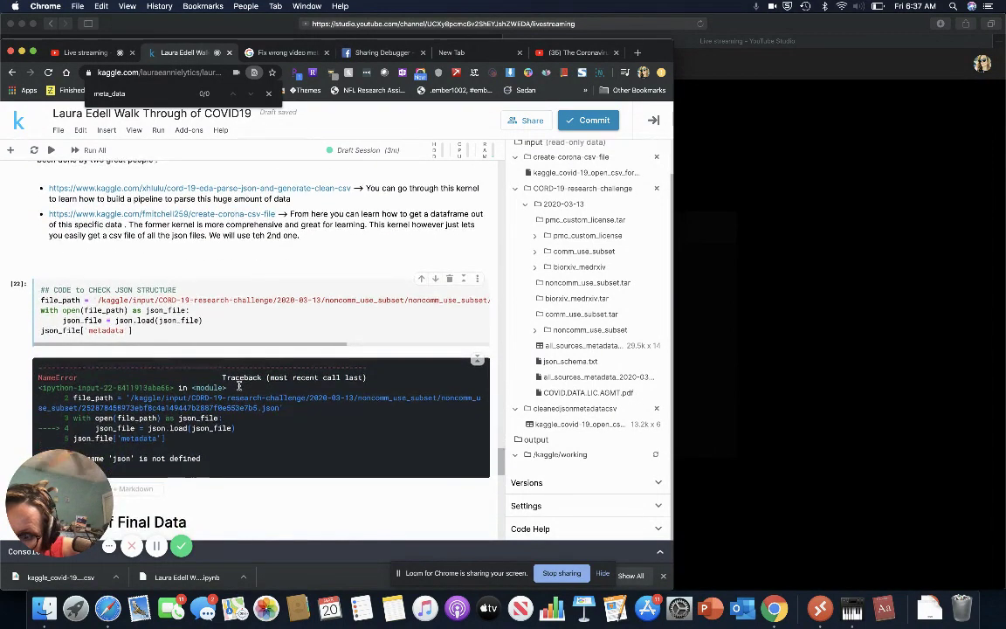
scroll(238, 385, "up", 1)
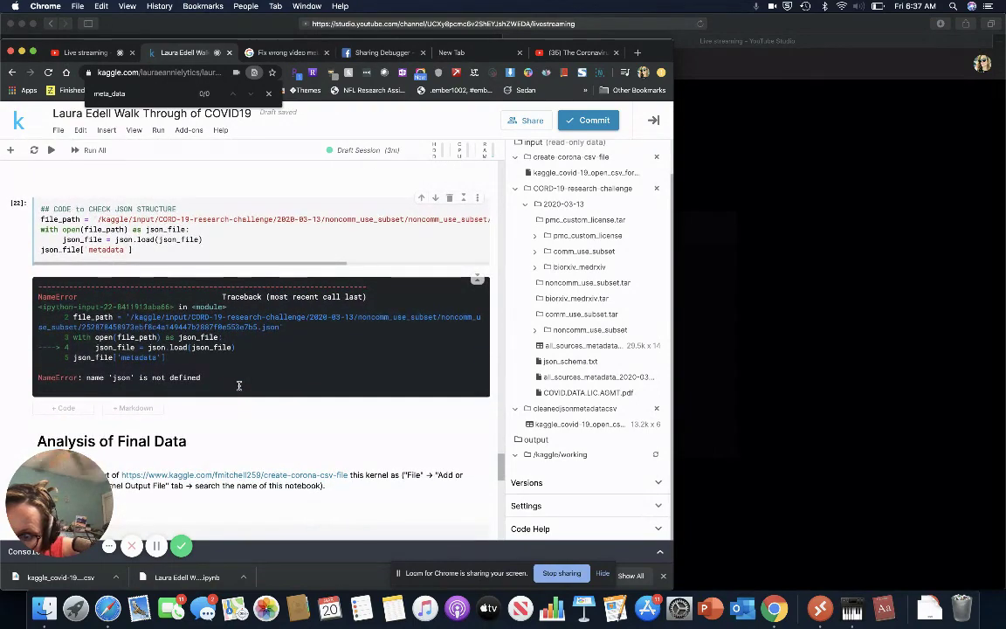
scroll(238, 385, "up", 3)
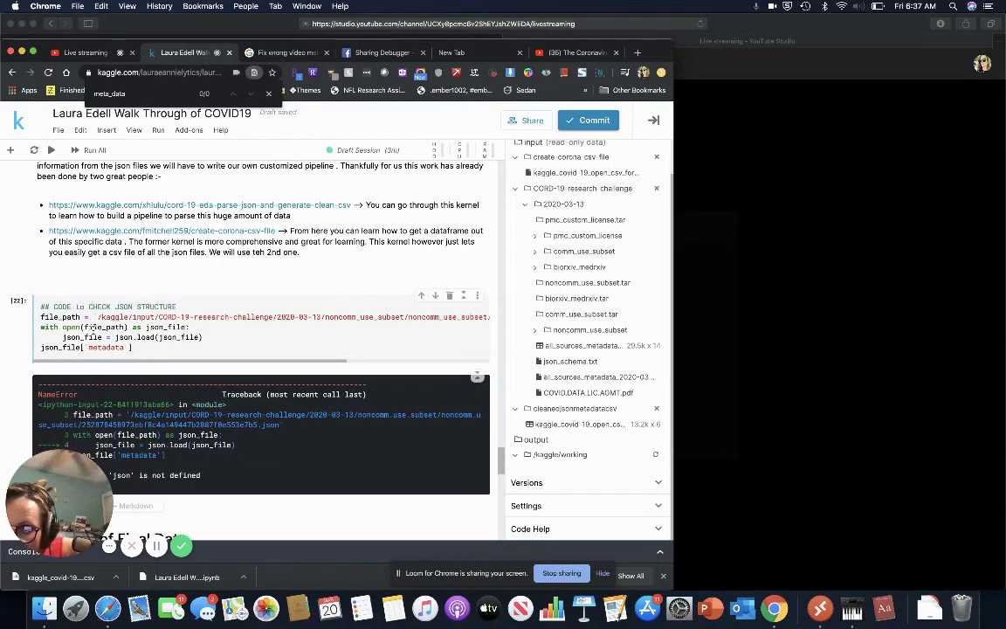
- Check which libraries the notebook's first import cell loads, and look through the metadata cells again down to the linked JSON parsing kernels
scroll(172, 296, "up", 20)
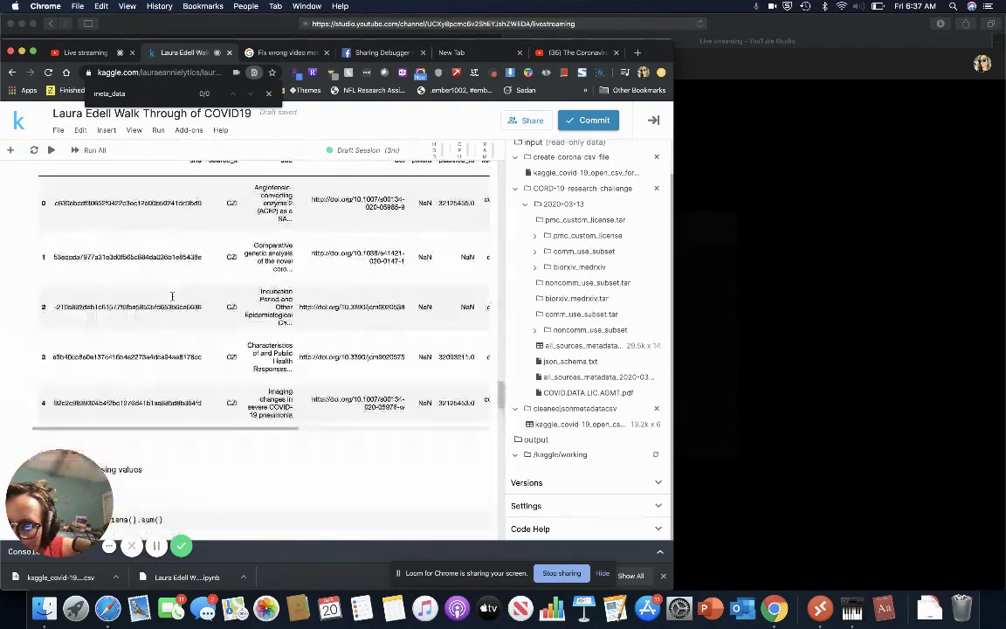
scroll(172, 296, "up", 15)
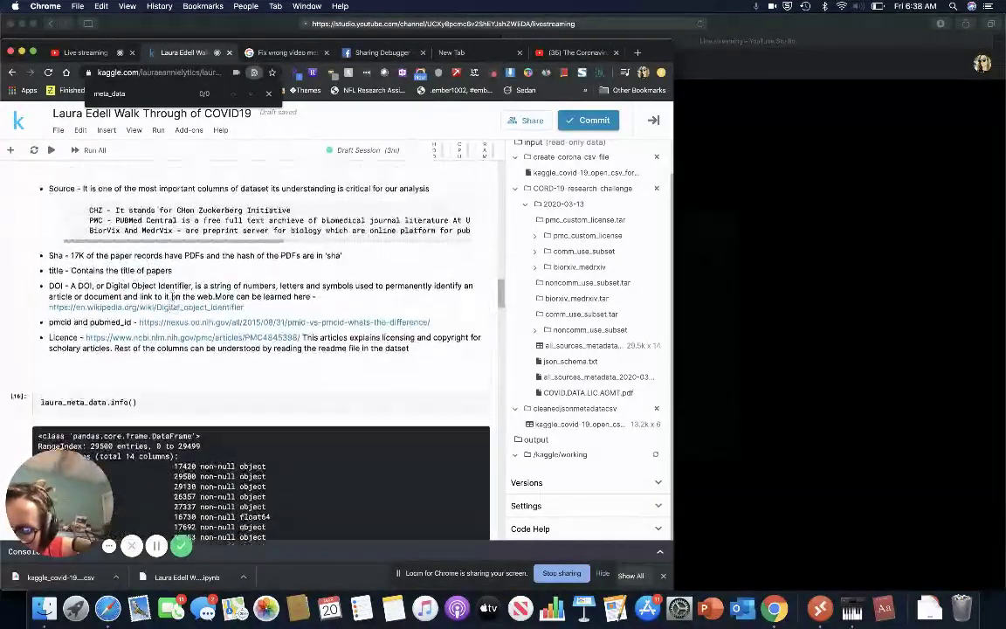
scroll(172, 296, "up", 15)
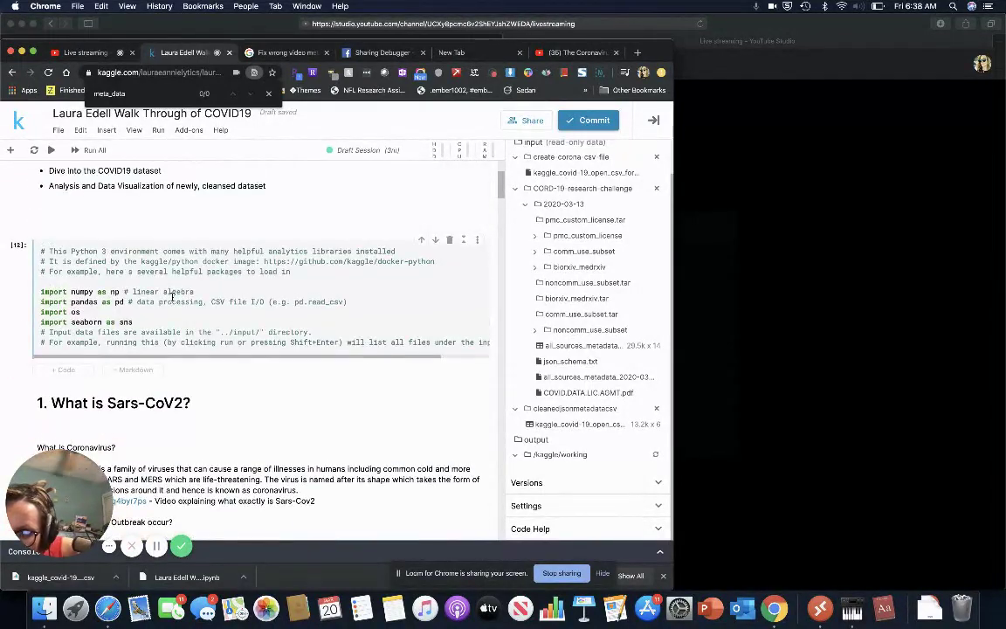
scroll(172, 297, "down", 20)
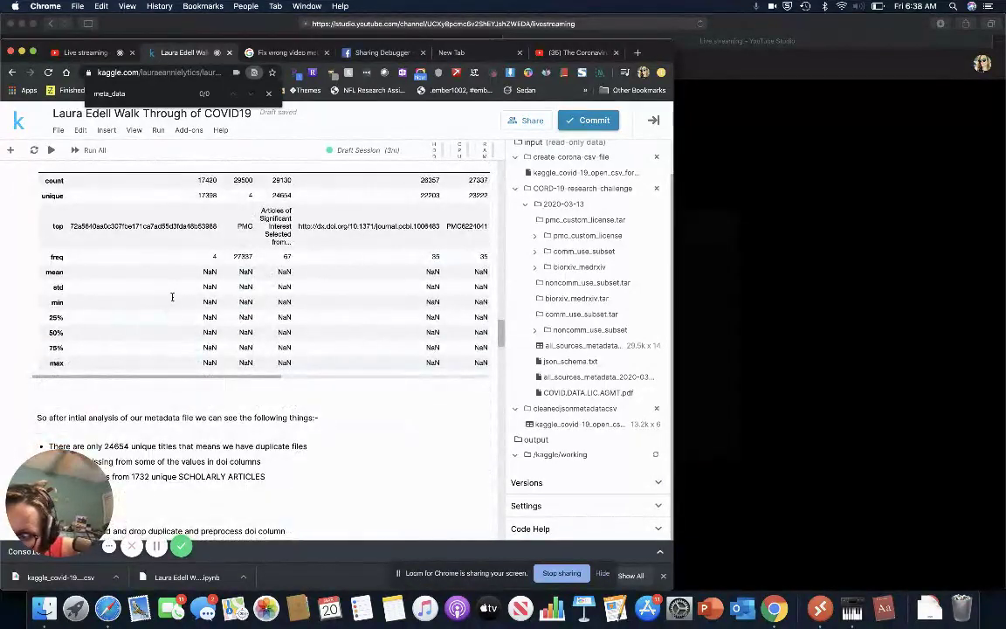
scroll(172, 296, "up", 5)
scroll(172, 300, "down", 10)
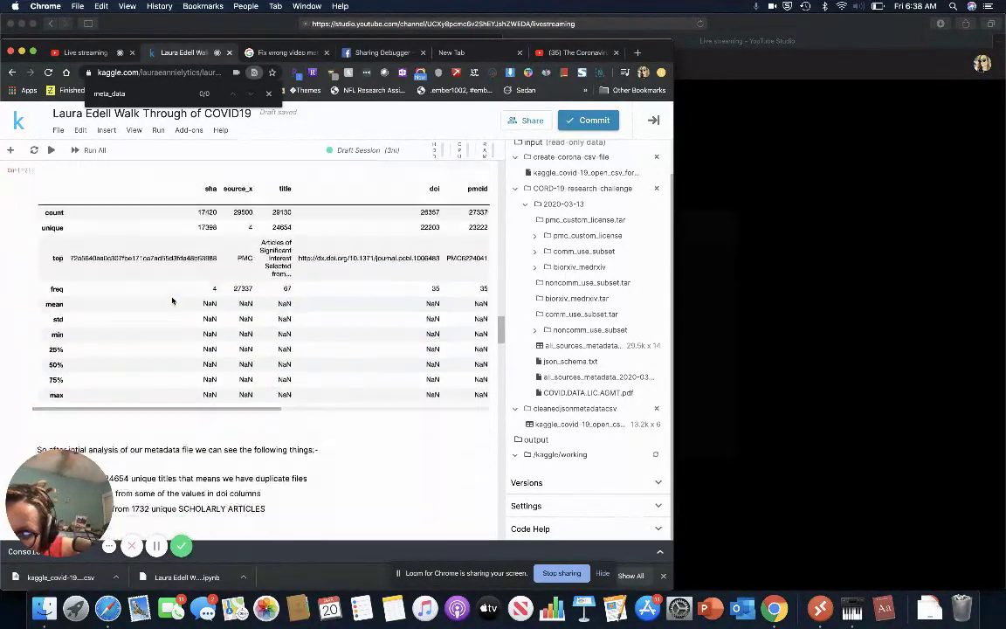
scroll(172, 301, "down", 8)
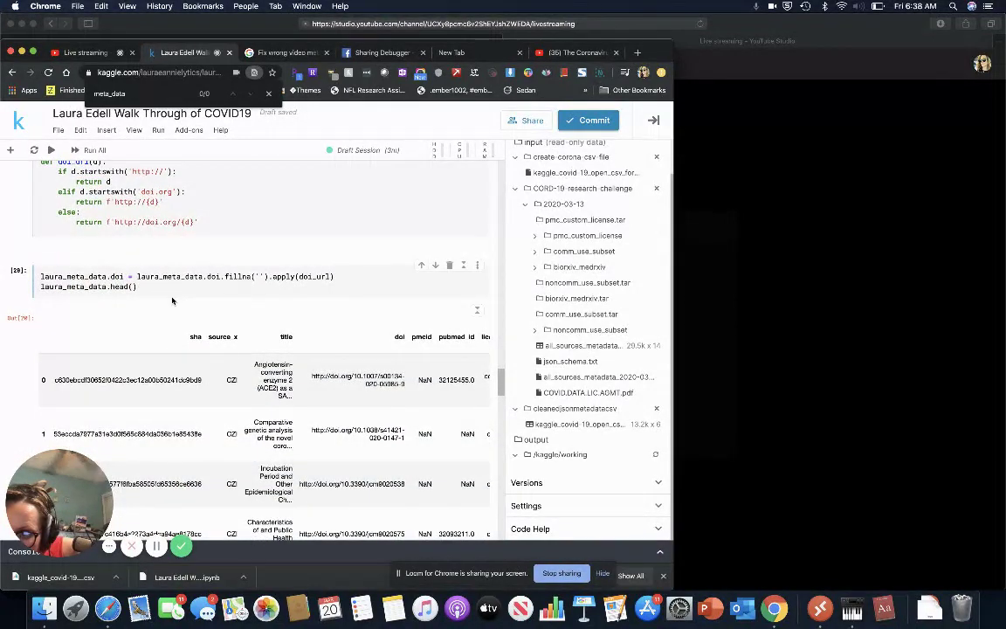
scroll(172, 301, "up", 3)
scroll(172, 301, "down", 4)
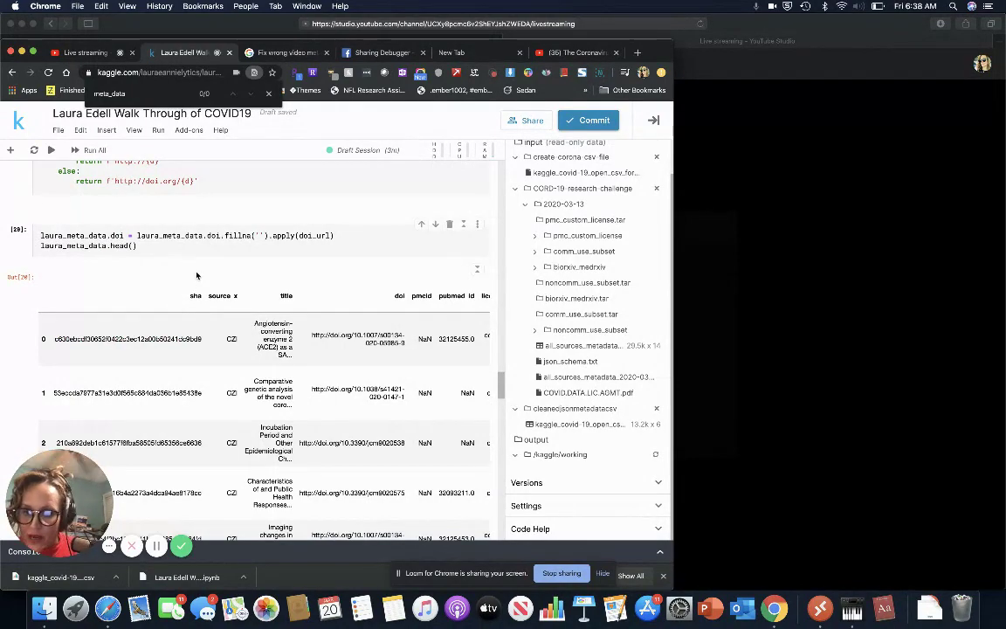
scroll(197, 276, "down", 3)
scroll(196, 276, "down", 5)
scroll(196, 275, "down", 3)
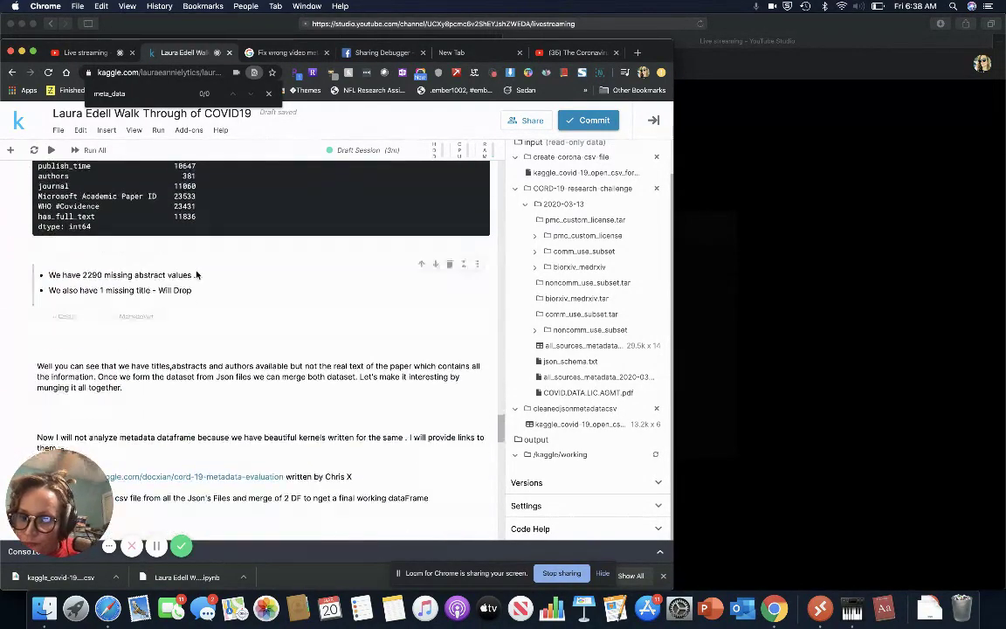
scroll(197, 276, "down", 3)
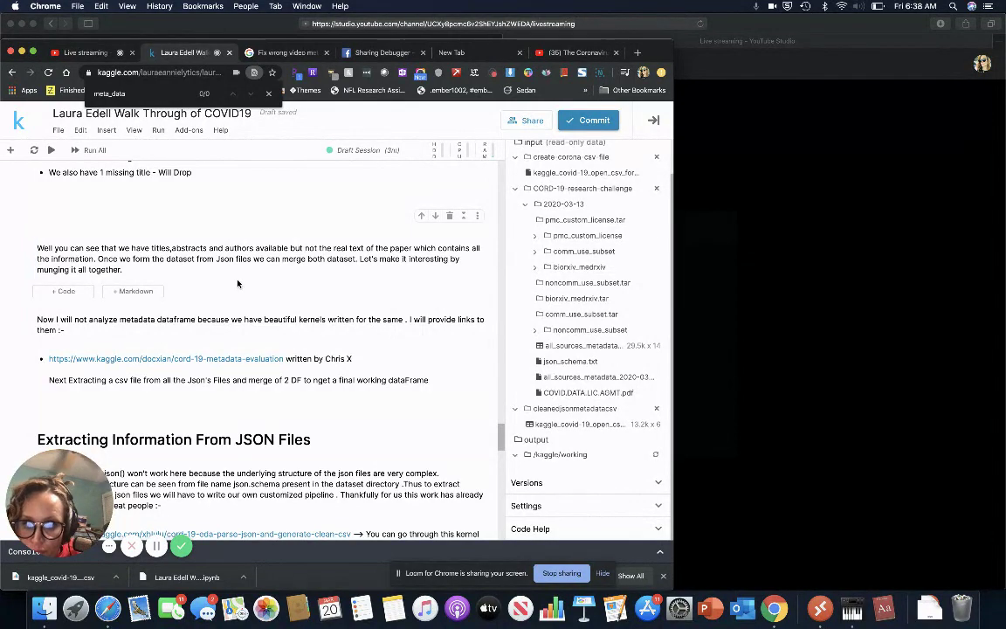
scroll(237, 283, "down", 6)
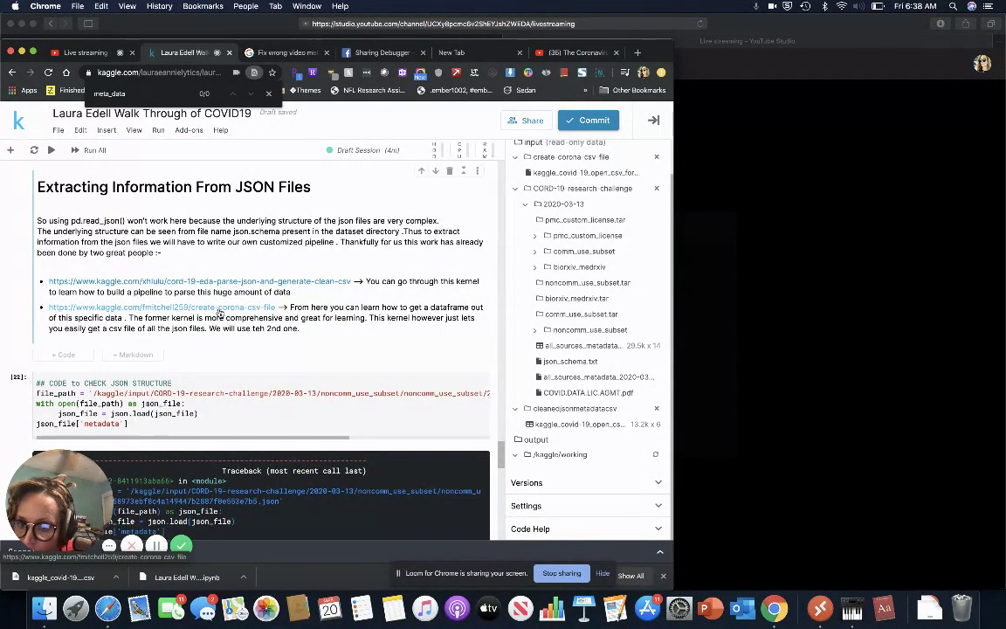
- Copy the numpy, pandas, os, json, glob and sys imports plus sys.path.insert from the linked create-corona-csv-file notebook into a new cell above the JSON check and run it
left_click(219, 312)
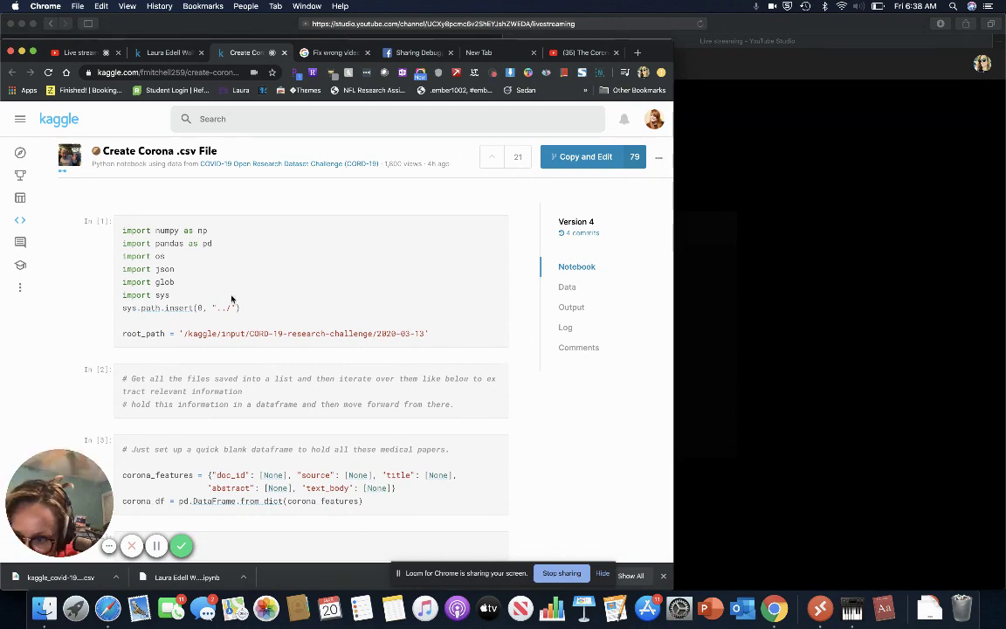
left_click_drag(257, 313, 113, 229)
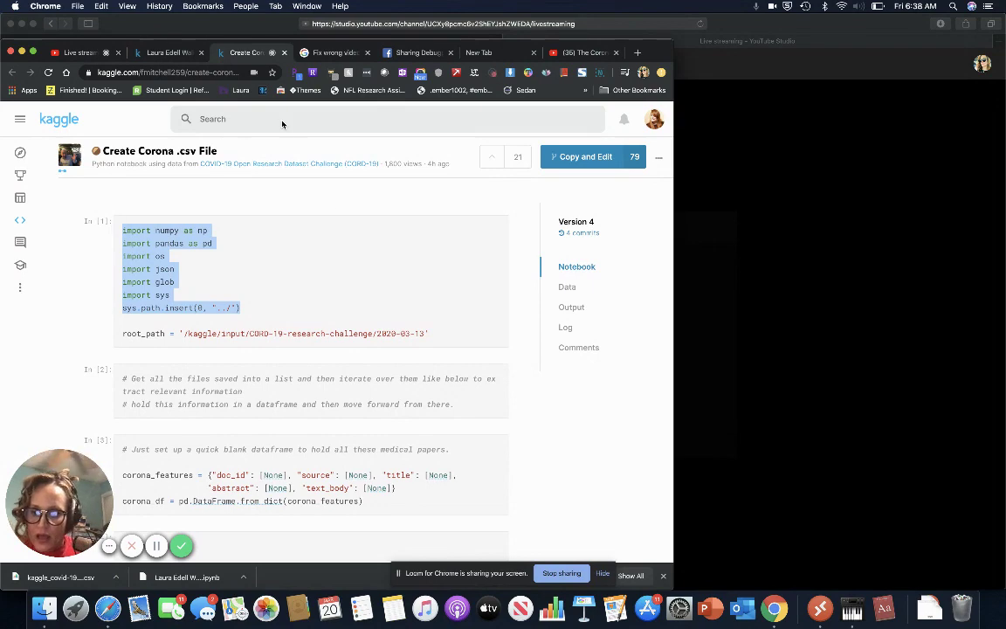
left_click(165, 52)
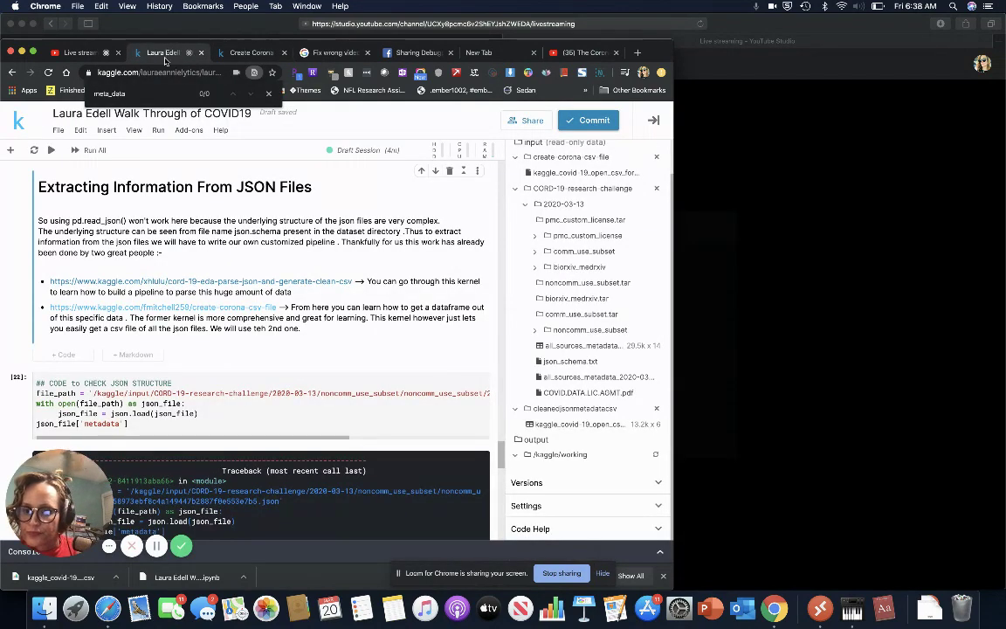
left_click(86, 354)
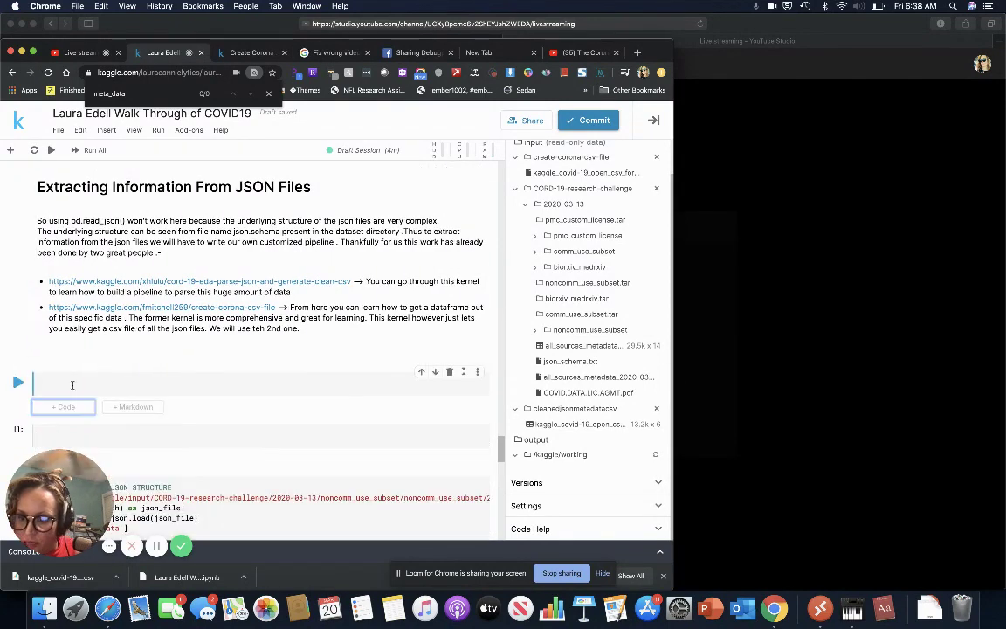
type("import numpy as np import pandas as pd import os import json import glob import sys sys.path.insert(0, '../')")
key("shift+Return")
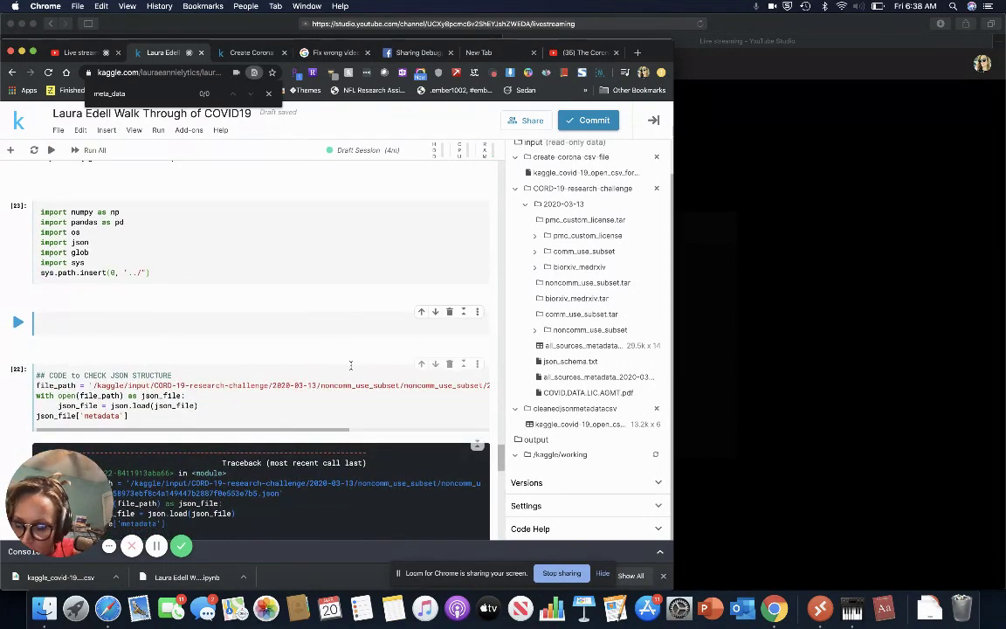
- Delete the empty cell below the new imports and rerun the JSON structure check cell
left_click(450, 312)
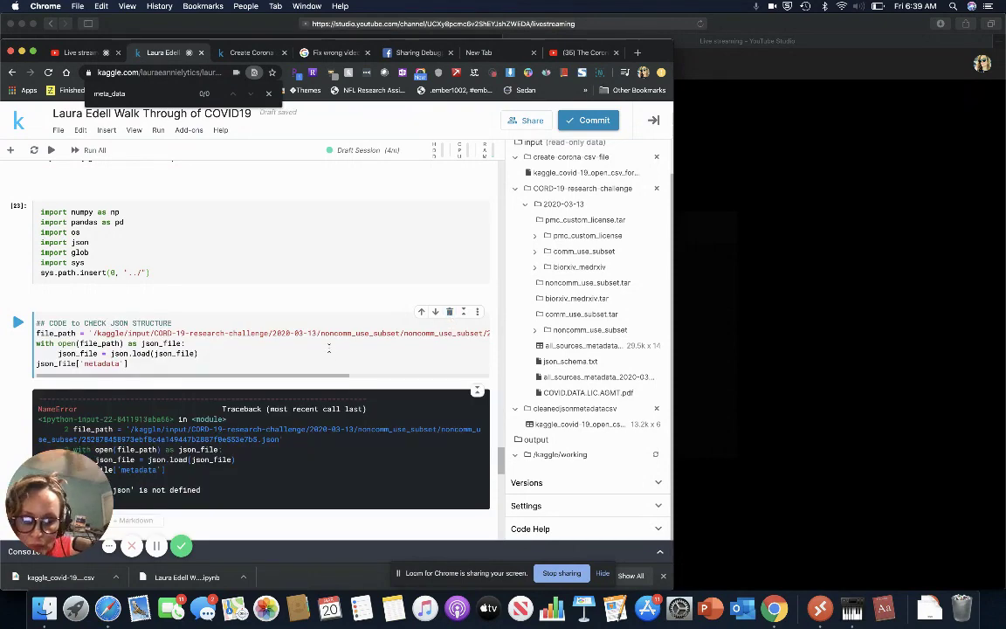
key("shift+Return")
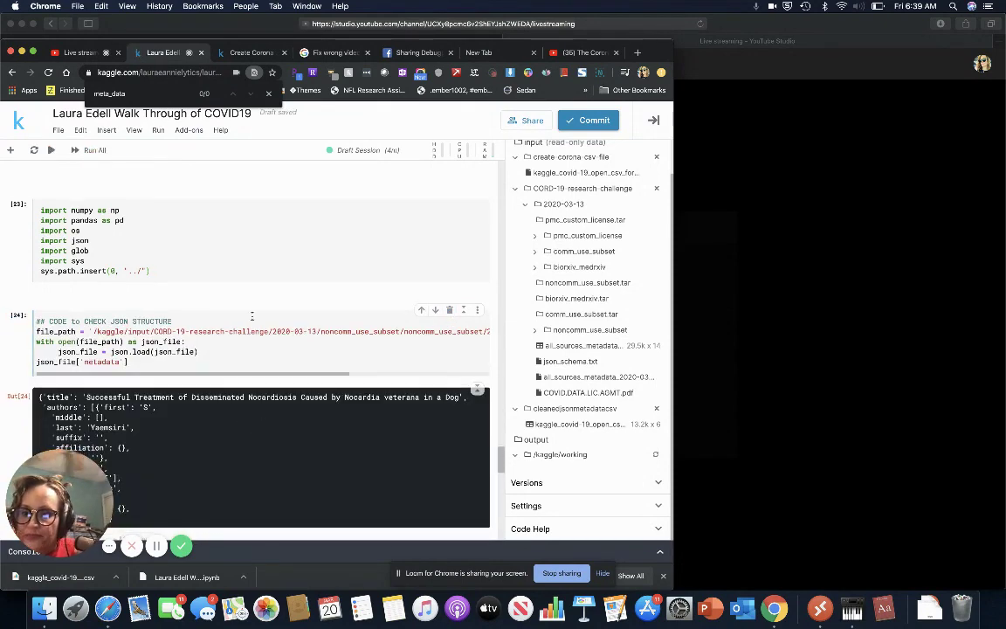
- Compare the metadata and create-corona-csv-file read paths under Analysis of Final Data with the files in the attached input datasets
scroll(242, 413, "down", 10)
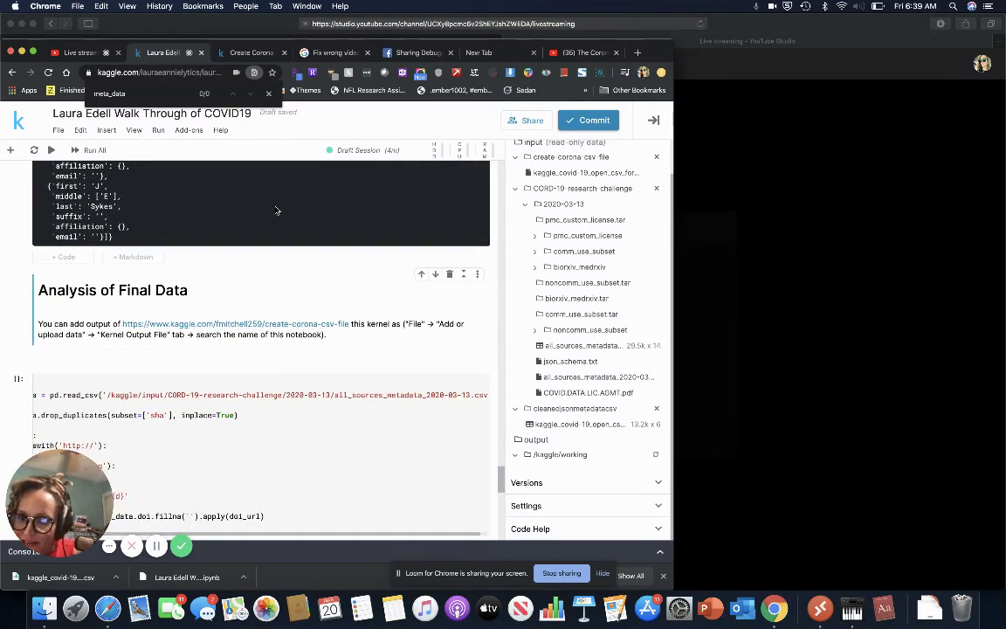
scroll(276, 211, "down", 3)
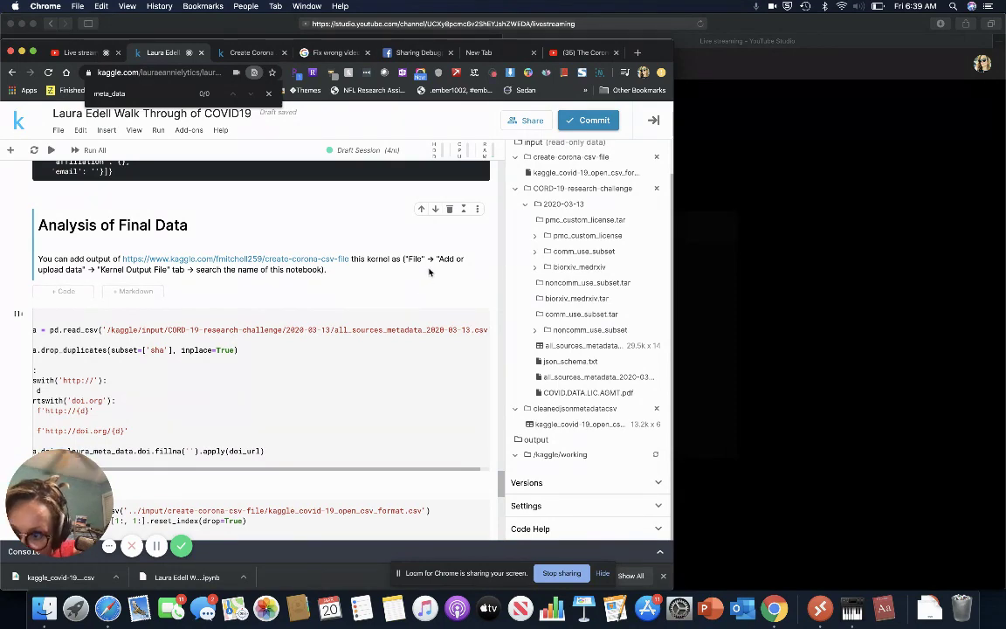
scroll(578, 167, "up", 2)
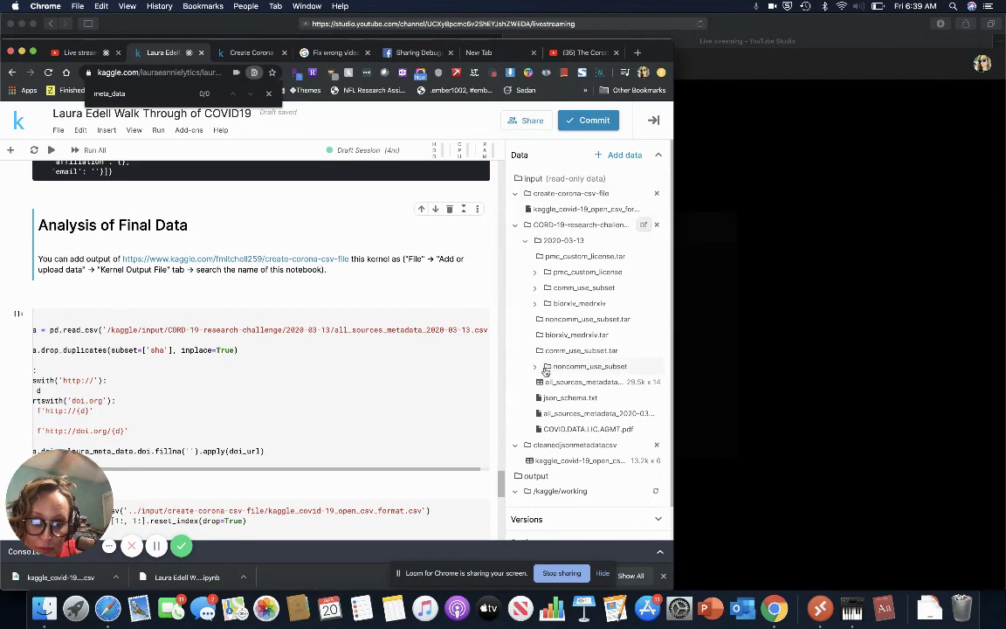
scroll(579, 411, "down", 1)
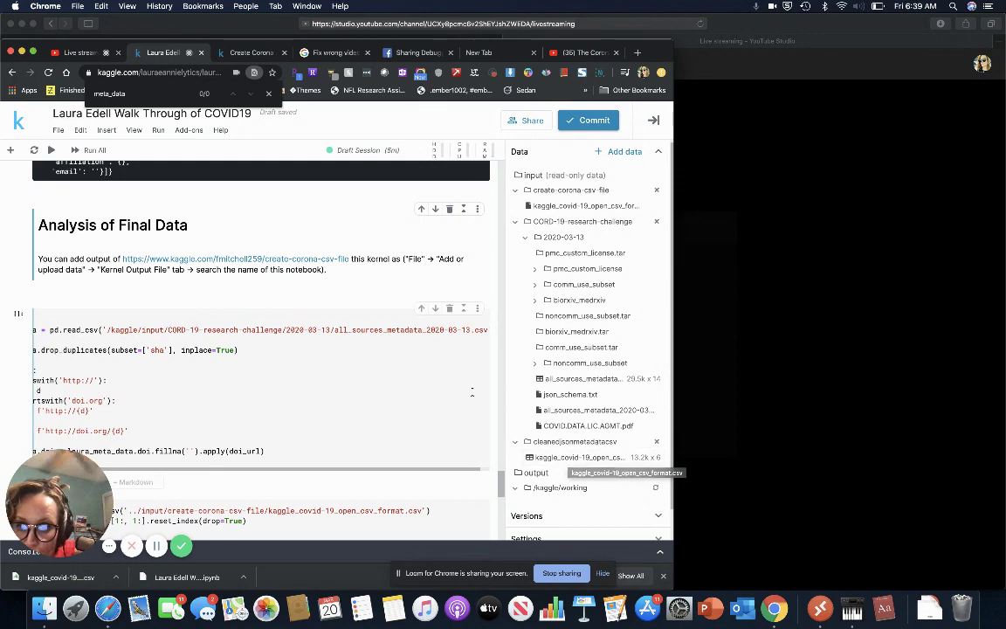
scroll(342, 394, "left", 4)
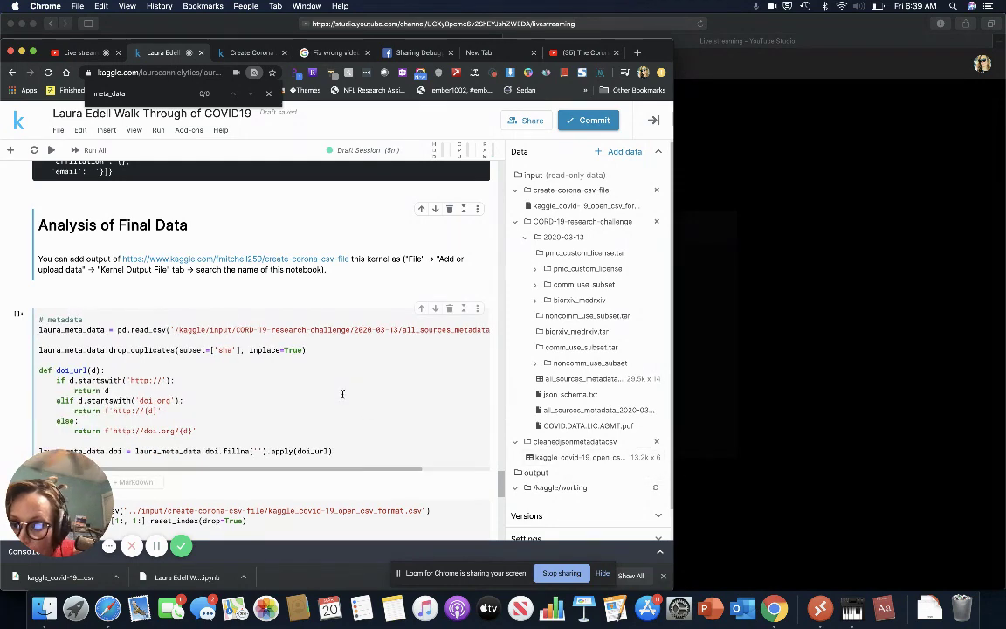
- Check the full all_sources_metadata_2020-03-13.csv read path in the metadata cell under Analysis of Final Data and run that cell
scroll(379, 376, "down", 1)
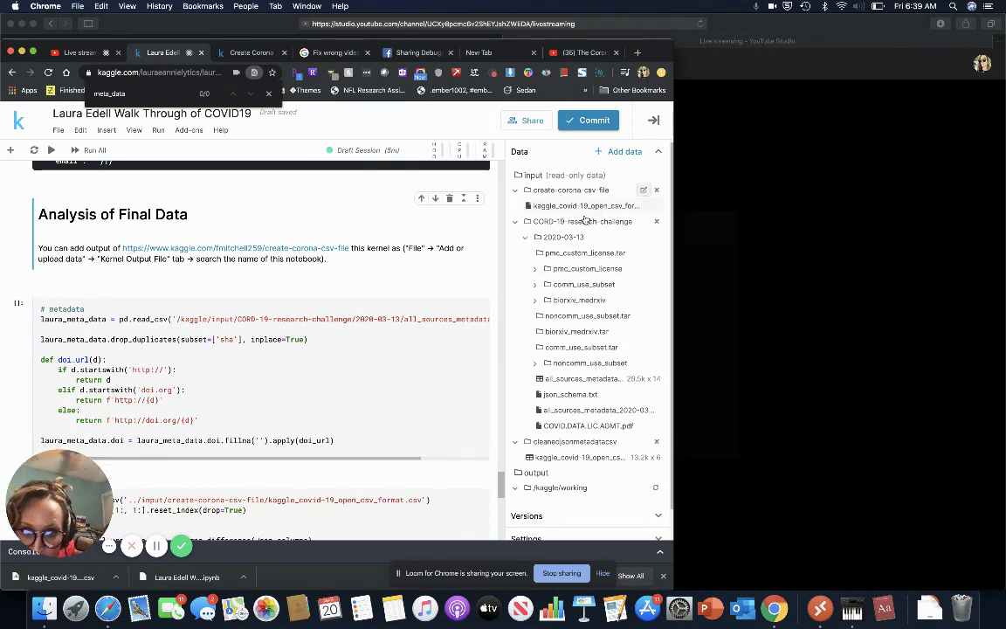
scroll(427, 349, "right", 2)
scroll(427, 352, "right", 3)
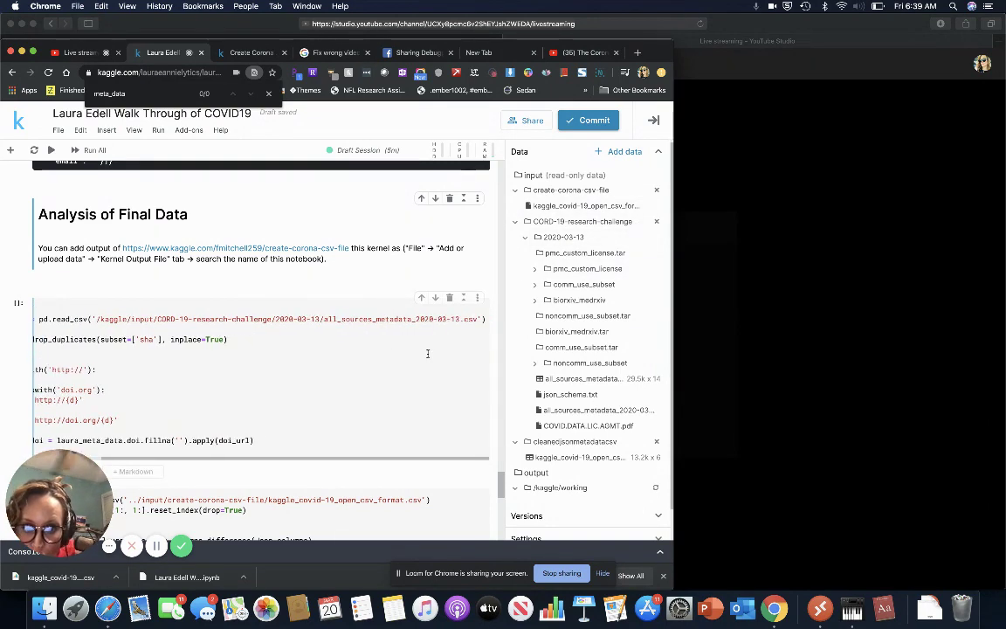
scroll(371, 375, "left", 5)
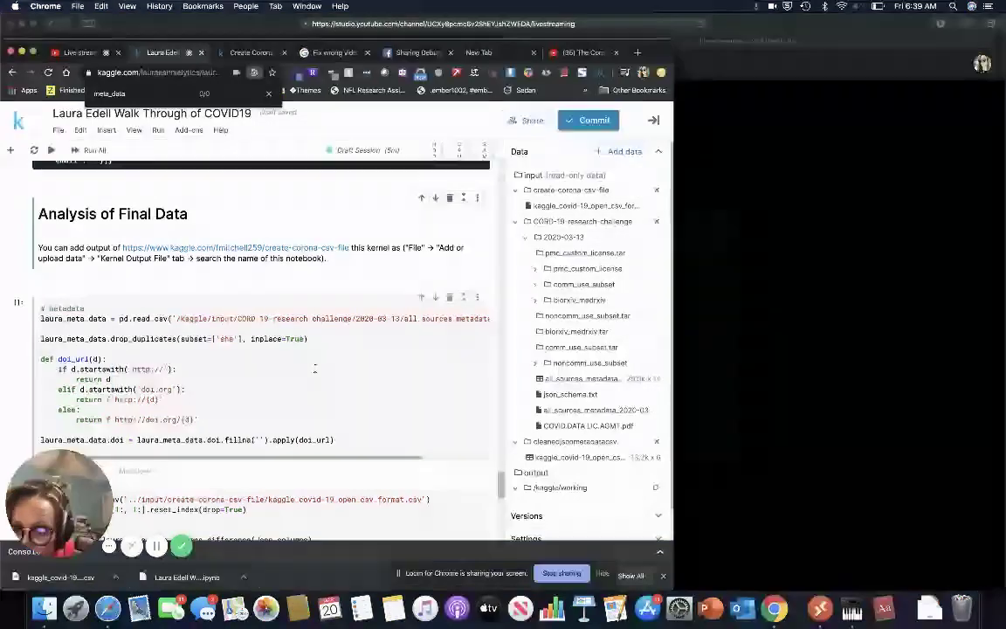
left_click(314, 368)
scroll(315, 369, "down", 4)
scroll(314, 369, "down", 2)
scroll(315, 368, "up", 4)
key("ctrl+Return")
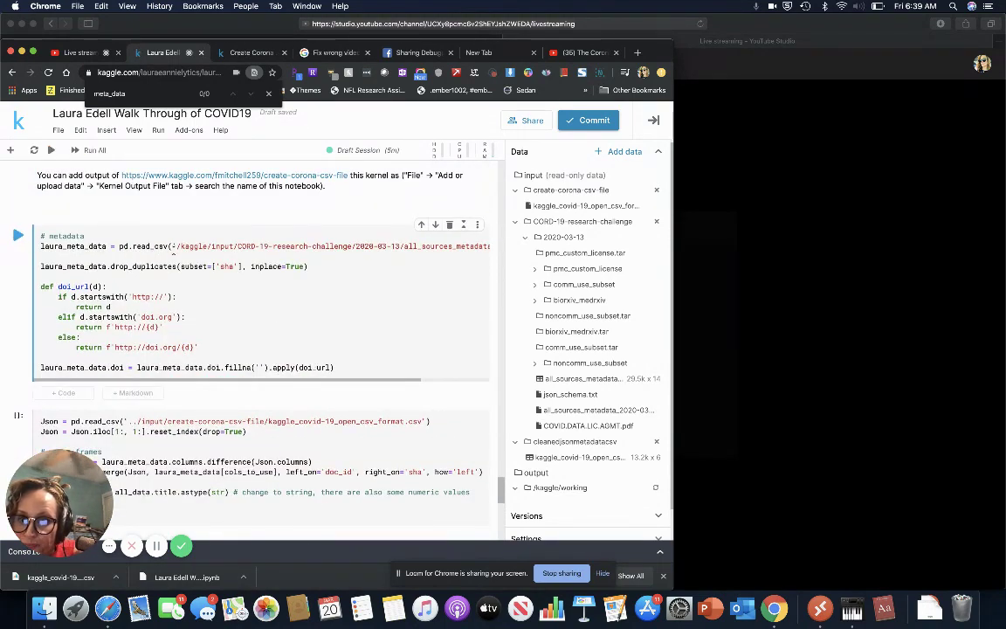
scroll(80, 300, "down", 2)
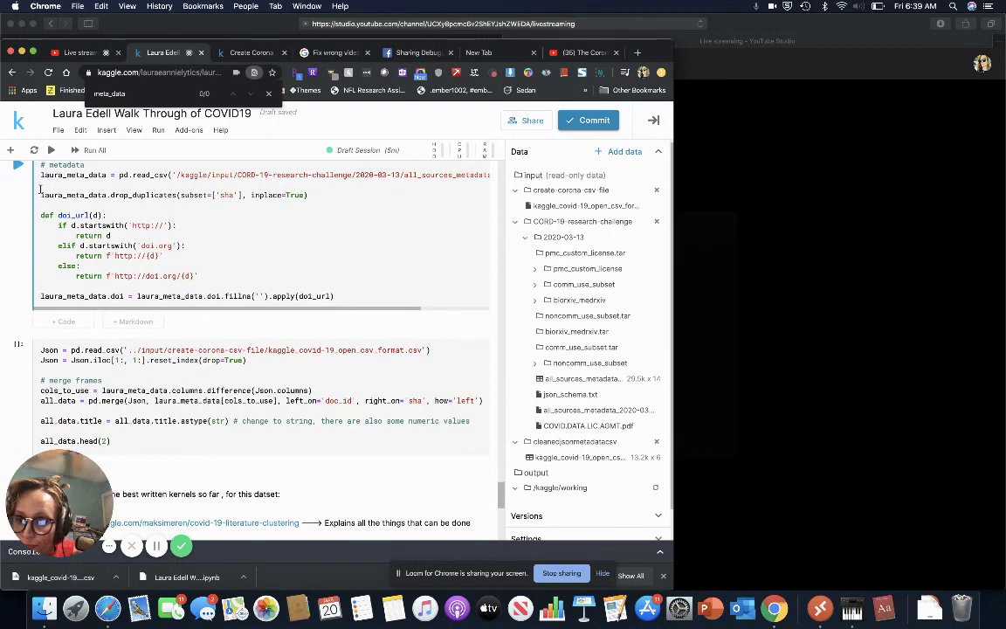
left_click(17, 166)
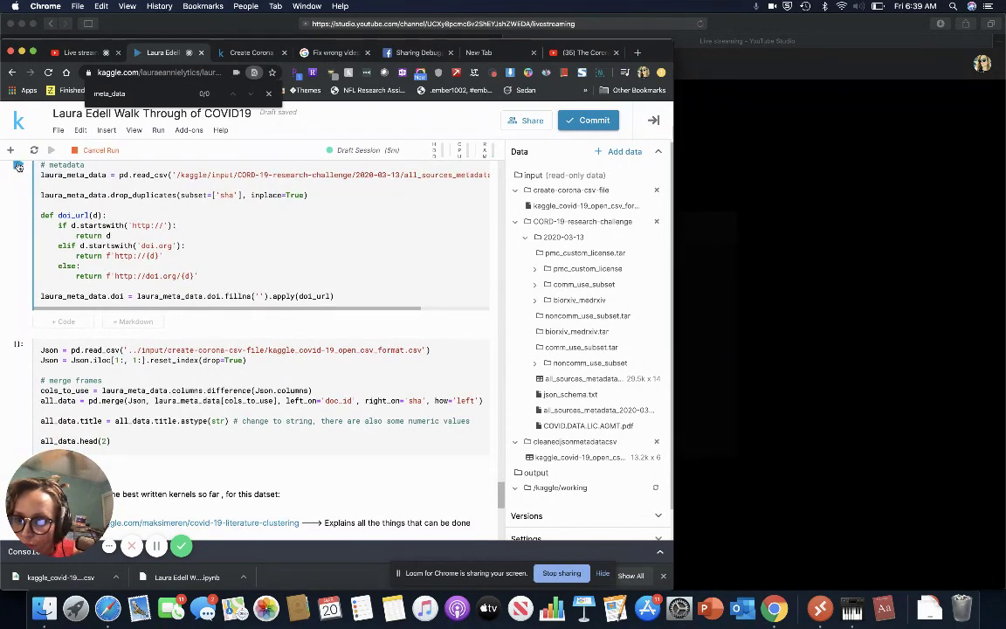
- Run the cell that reads kaggle_covid-19_open_csv_format.csv and merges it with laura_meta_data into all_data
scroll(73, 254, "down", 3)
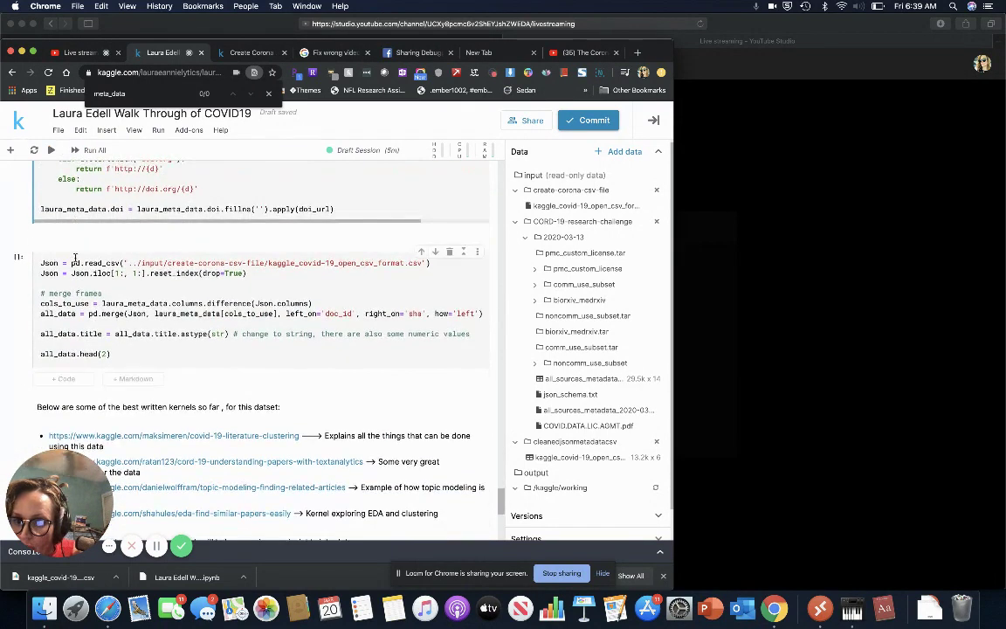
left_click(94, 287)
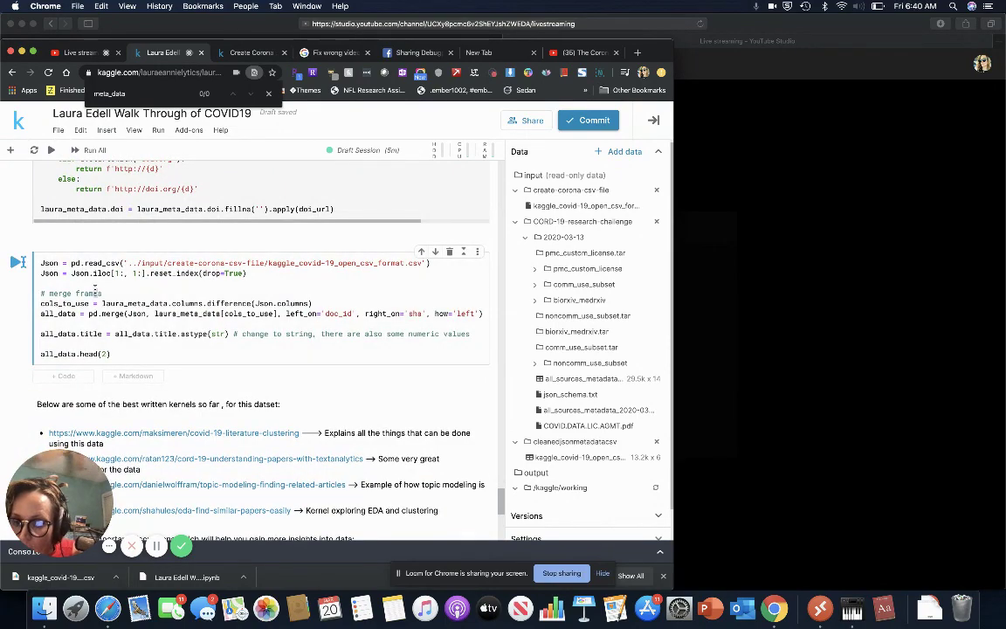
key("shift+Return")
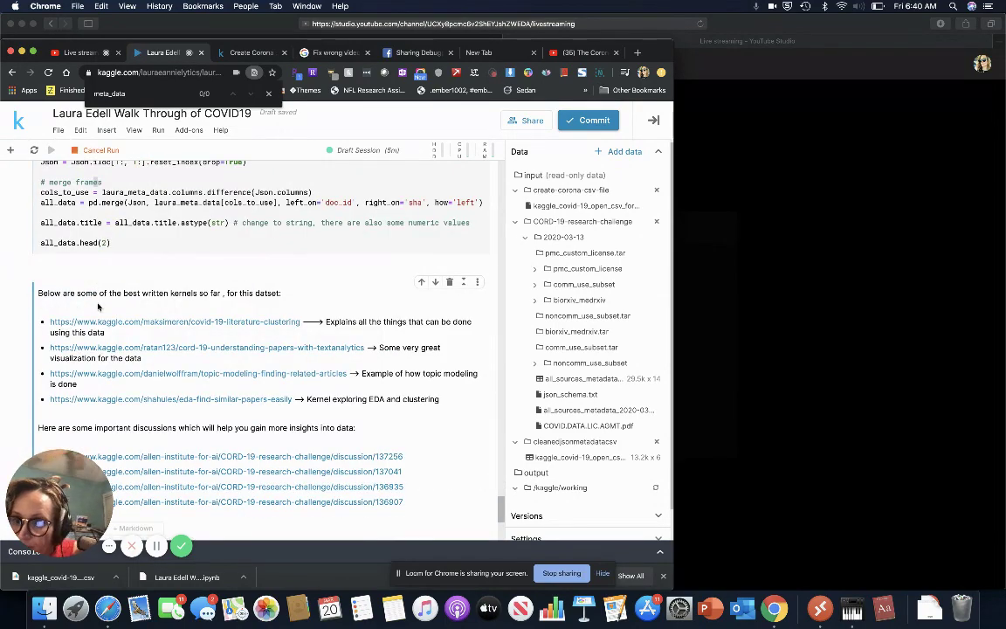
scroll(88, 378, "up", 4)
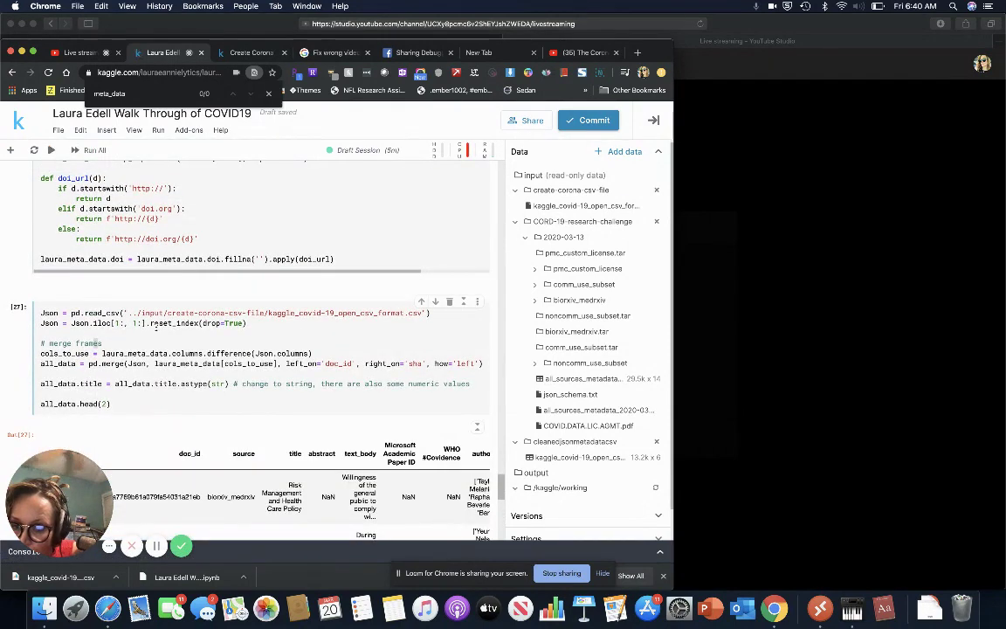
- Examine the merged all_data preview, the recommended kernels and discussions beneath it, and the closing notes at the notebook's end
scroll(122, 384, "down", 2)
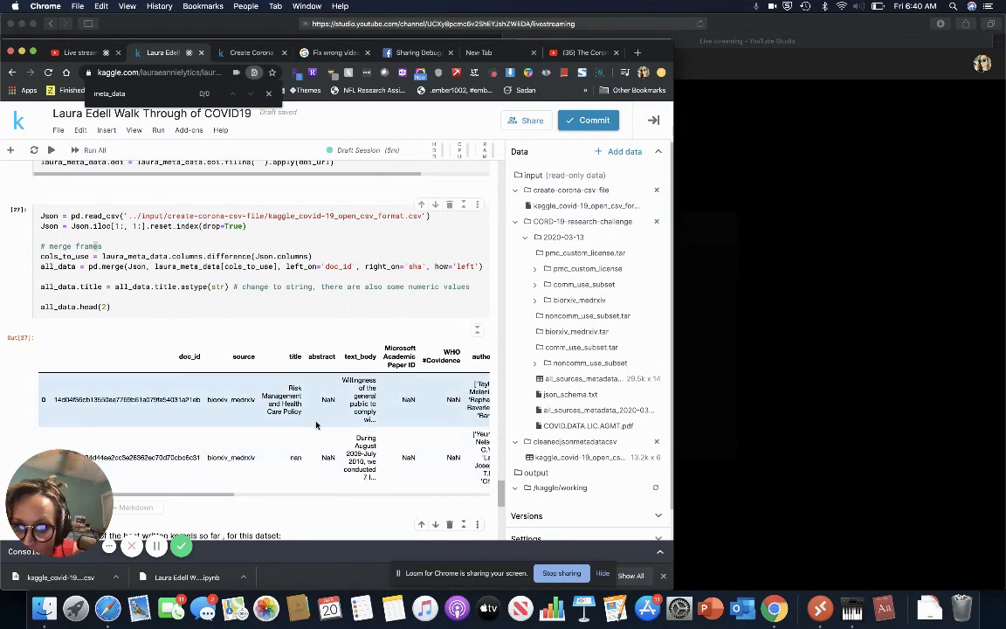
scroll(316, 425, "down", 3)
scroll(316, 425, "up", 3)
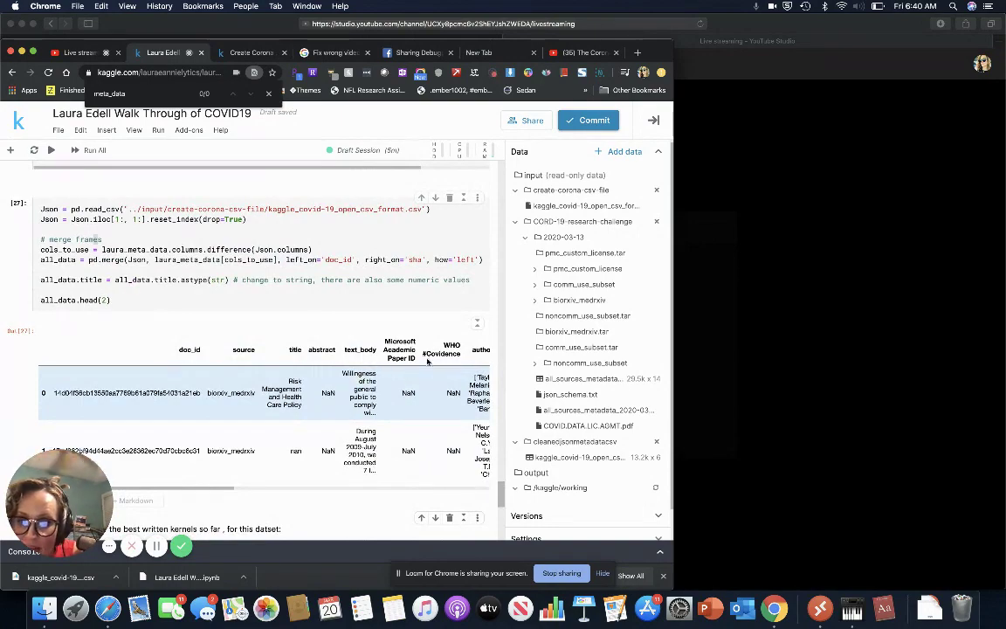
scroll(332, 371, "down", 3)
scroll(368, 412, "down", 1)
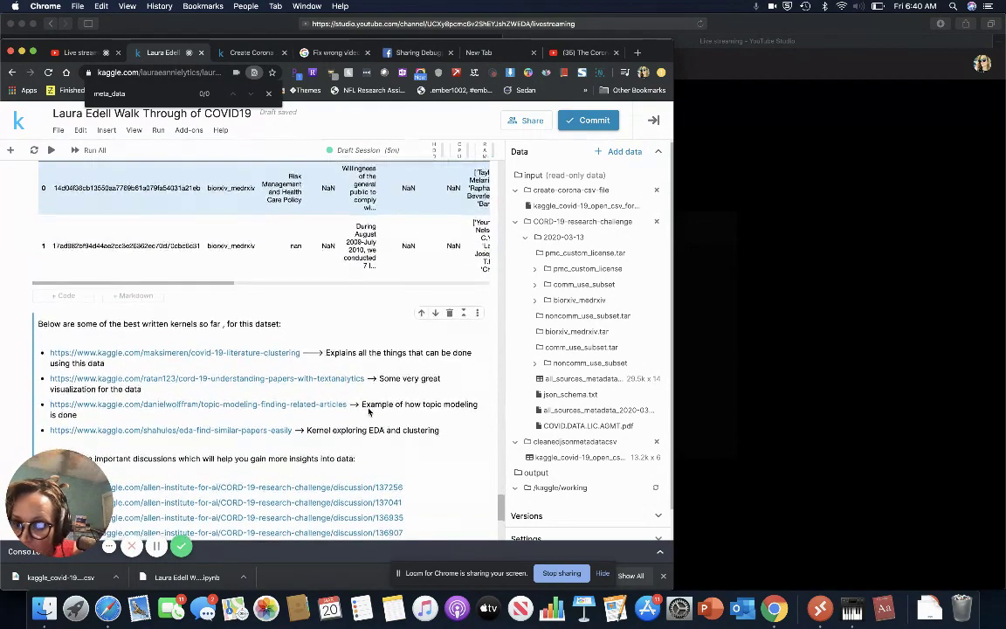
scroll(369, 412, "down", 1)
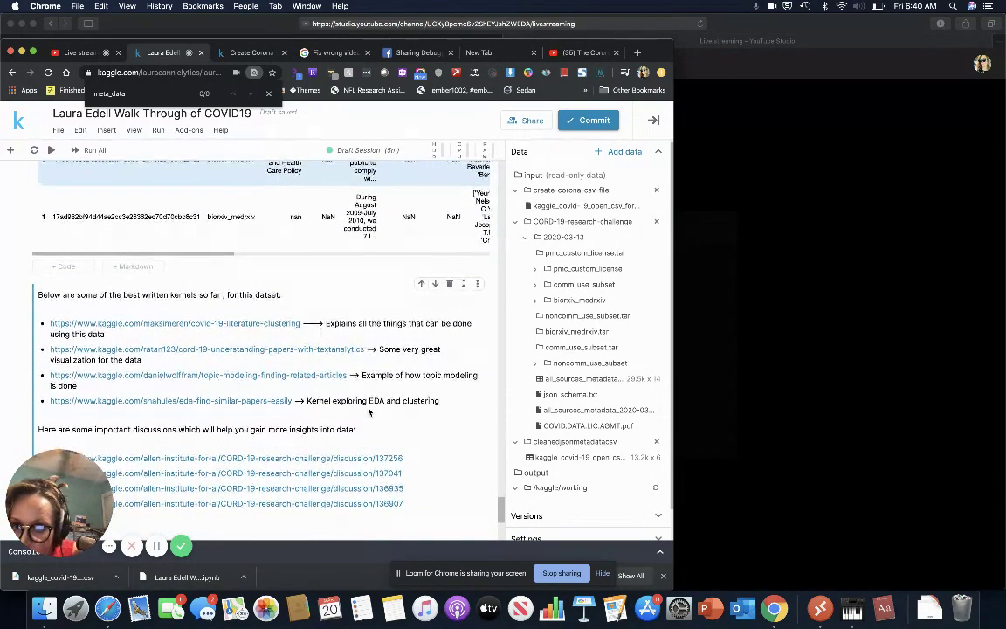
scroll(444, 414, "down", 3)
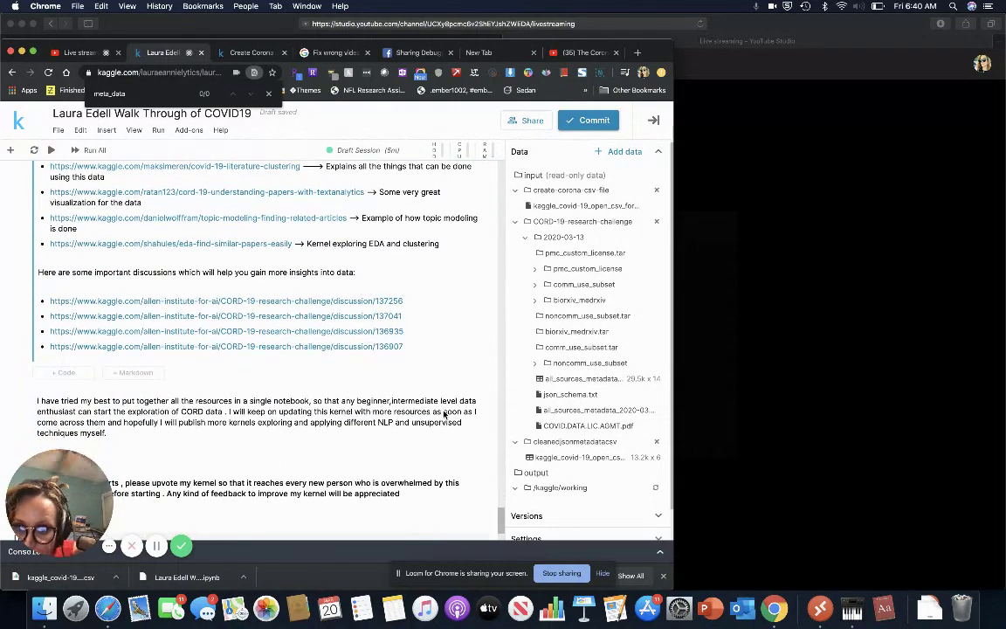
scroll(445, 414, "down", 2)
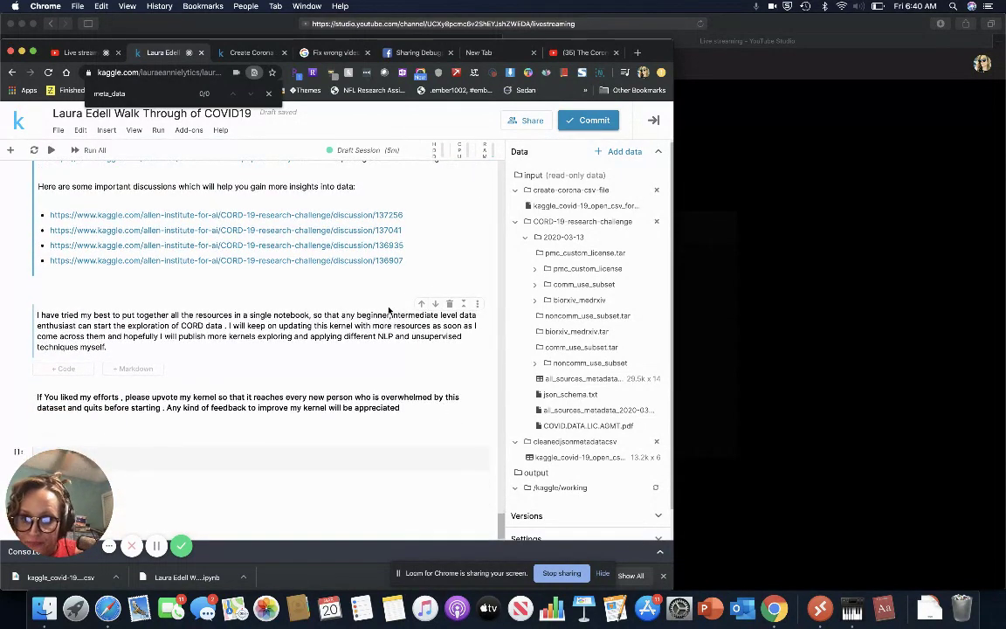
- In the markdown cell beginning "I have tried my best", delete all the text up to and including the word "hopefully"
left_click(393, 312)
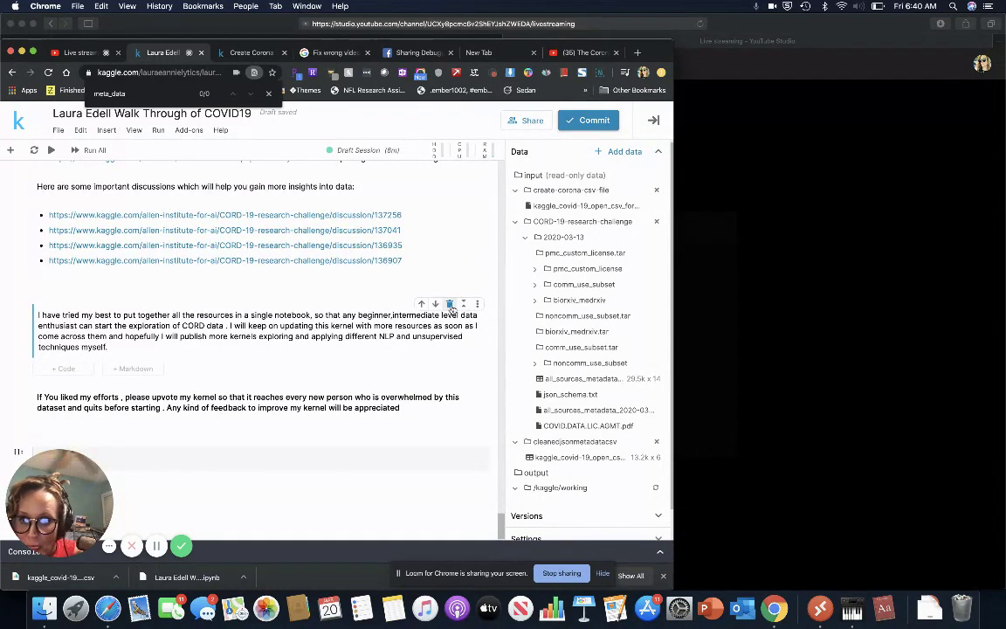
double_click(260, 325)
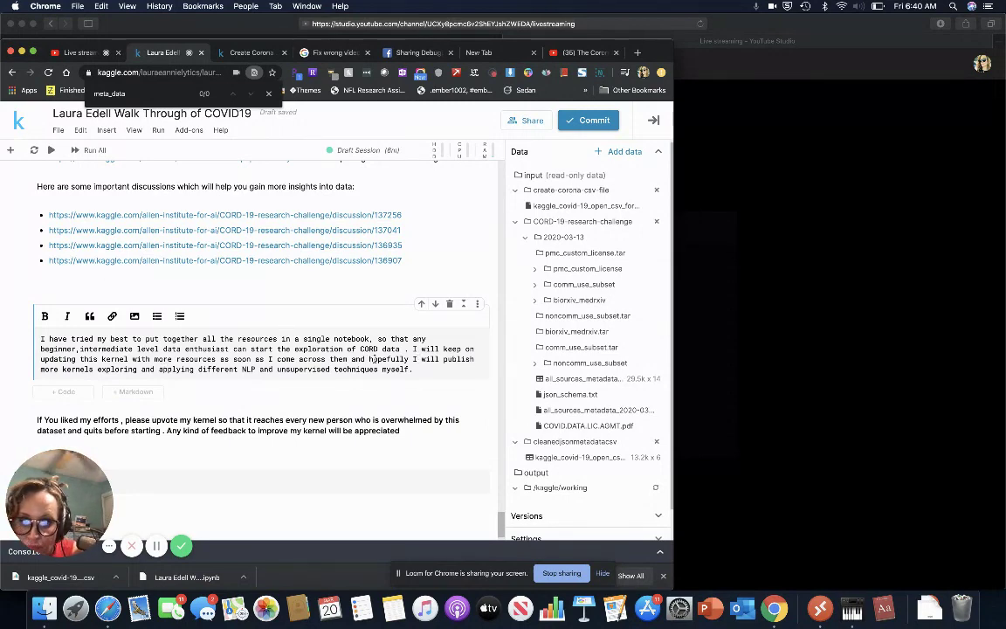
left_click_drag(368, 359, 1, 279)
key("BackSpace")
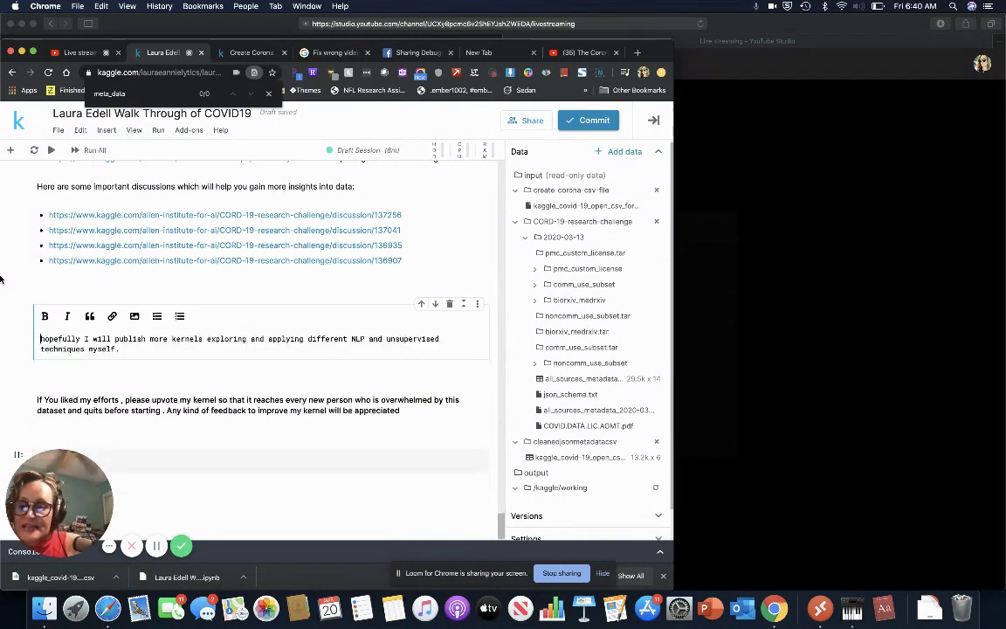
double_click(67, 339)
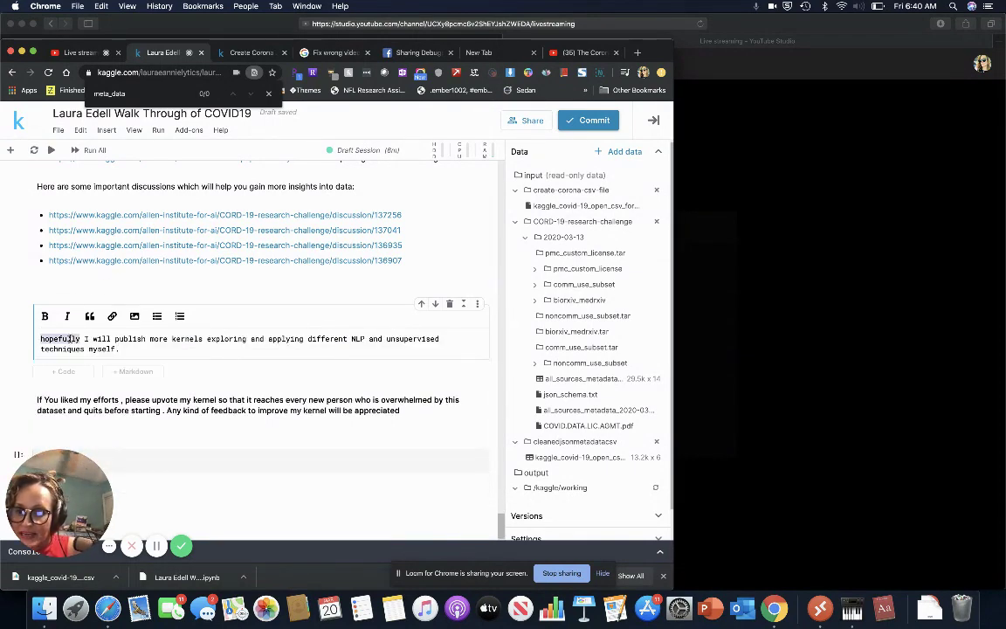
key("BackSpace")
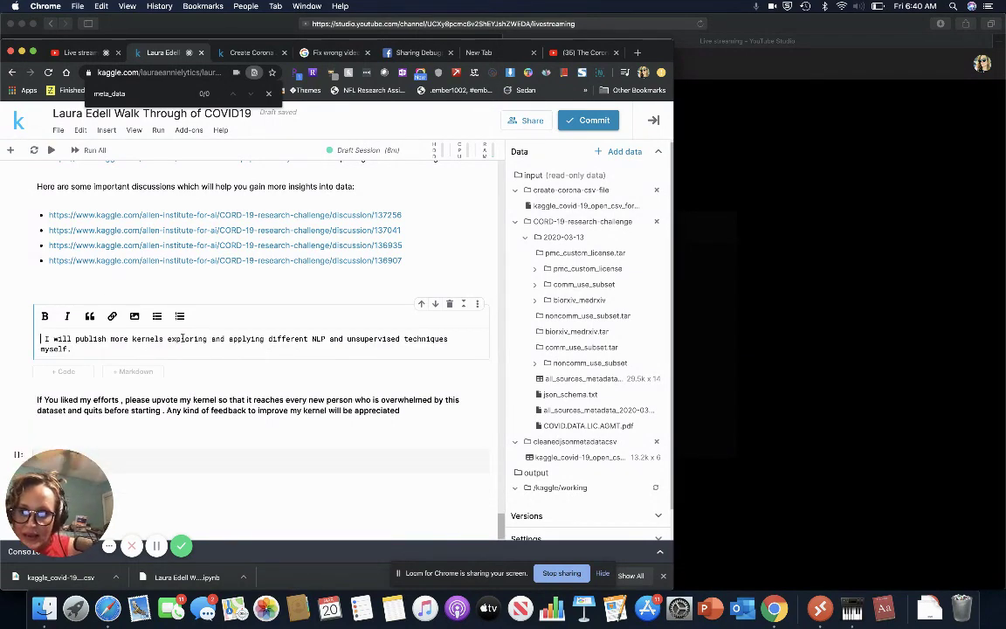
- Remove "kernels" from the remaining sentence, replace "myself" with "very soon" at its end, and render the cell
double_click(148, 339)
key("BackSpace")
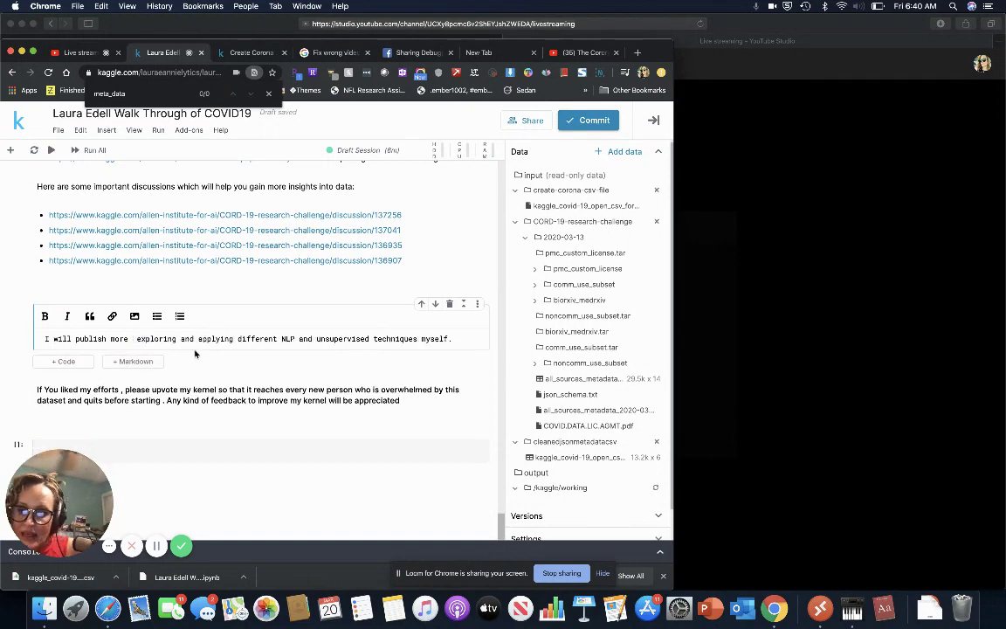
key("BackSpace")
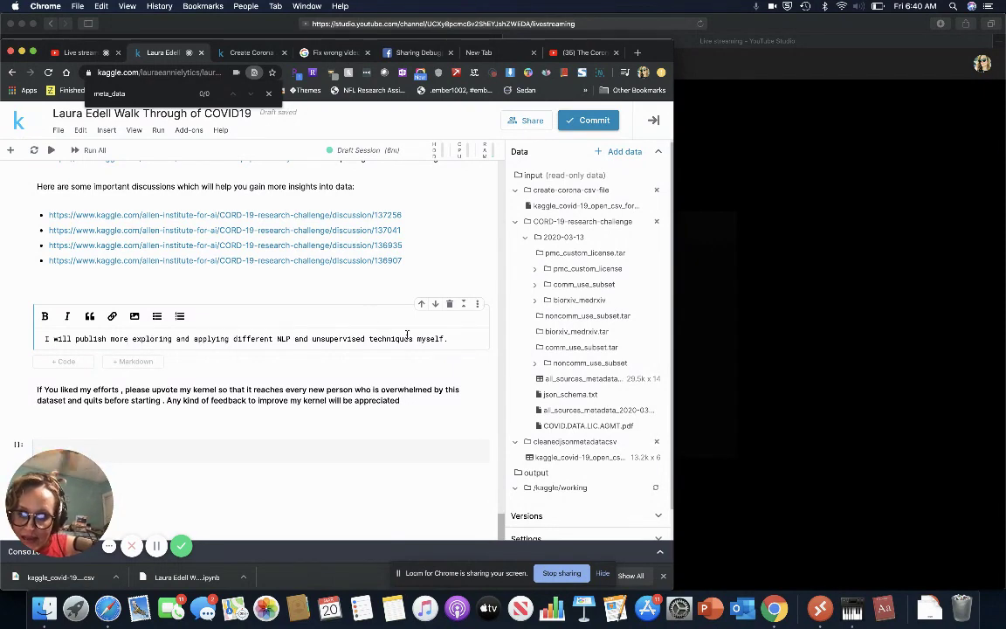
double_click(429, 337)
key("BackSpace")
type("very soon.")
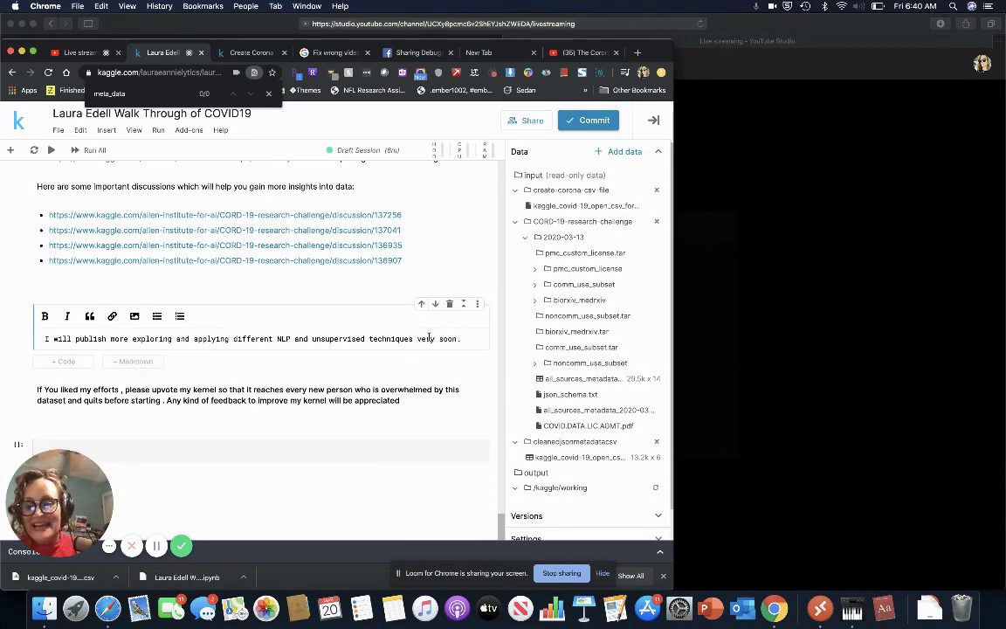
key("shift+Return")
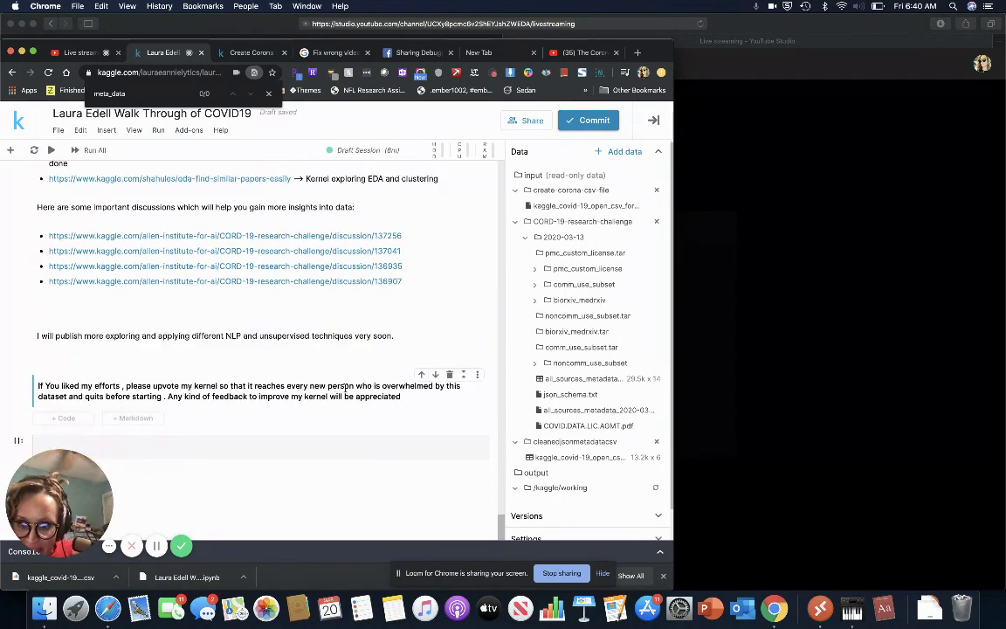
- Replace the upvote note's text after "my kernel" with ":) Super excited to help and work with you!", render it and delete the empty cell below
double_click(348, 390)
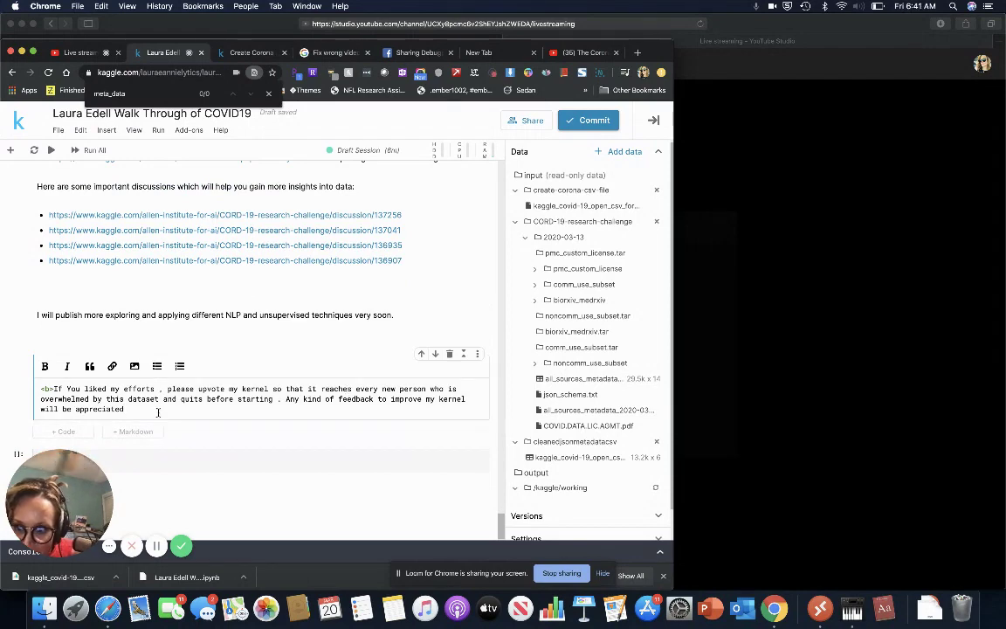
left_click_drag(256, 408, 275, 391)
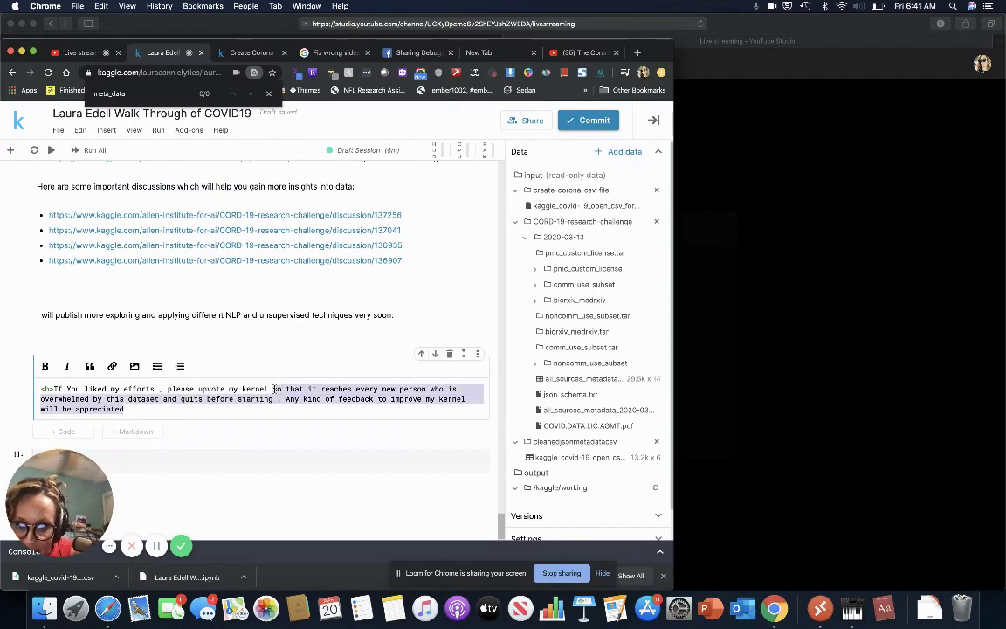
key("BackSpace")
type(":) ")
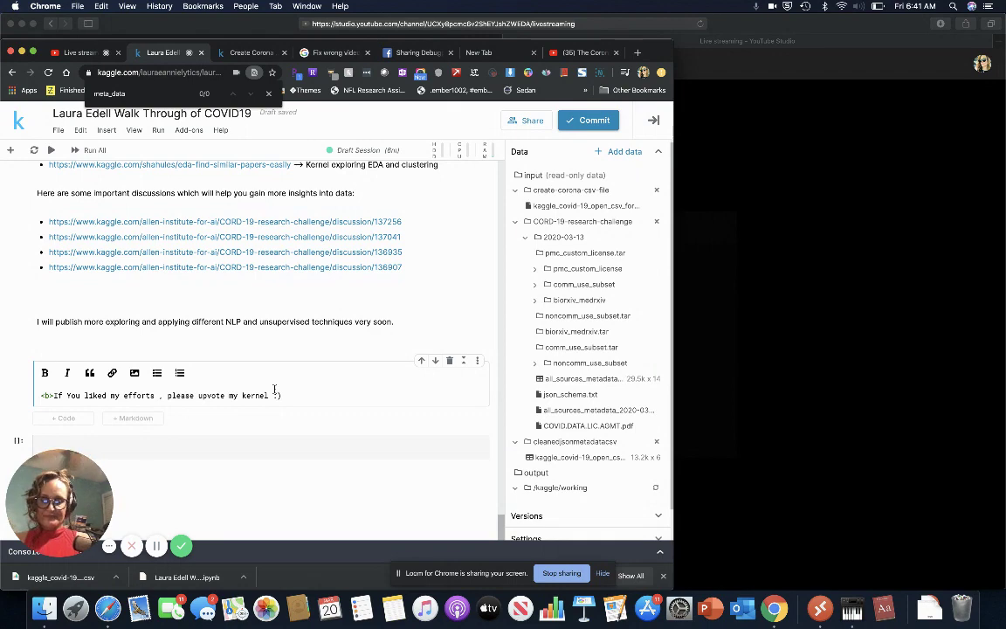
type("Super excited")
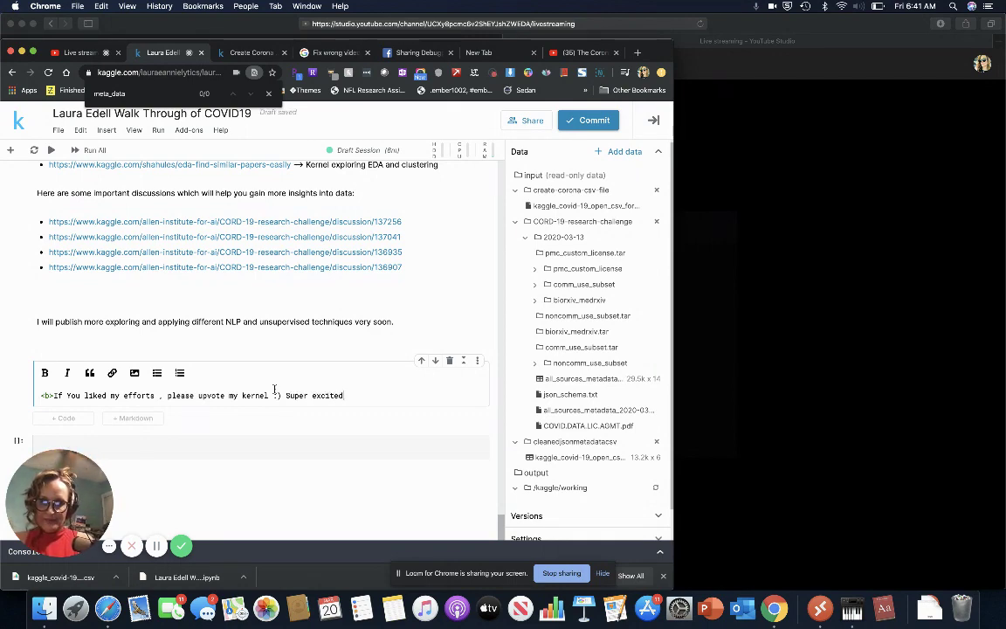
type(" to help and work with yo")
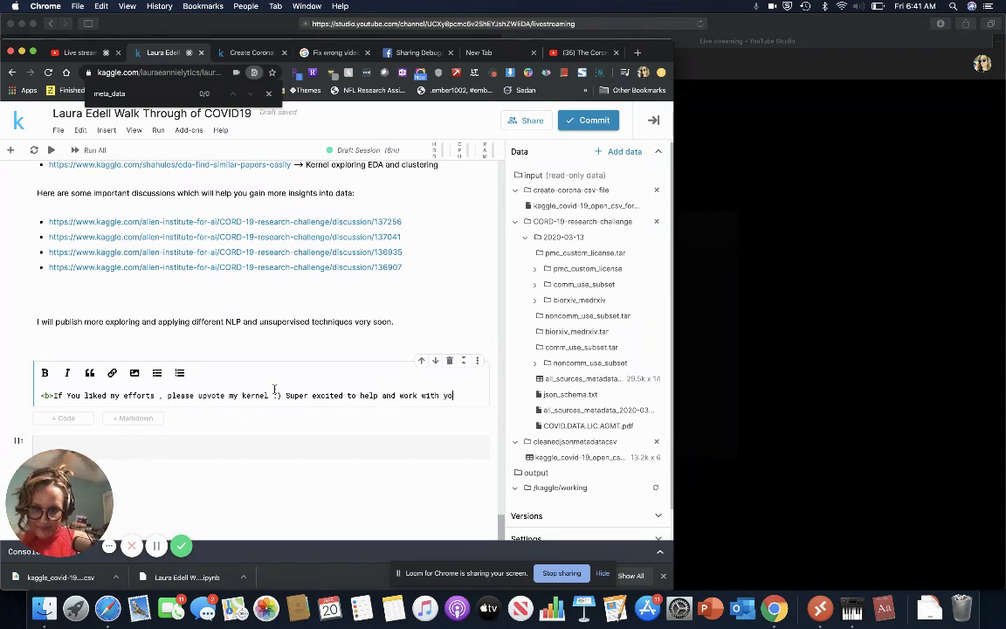
type("u!")
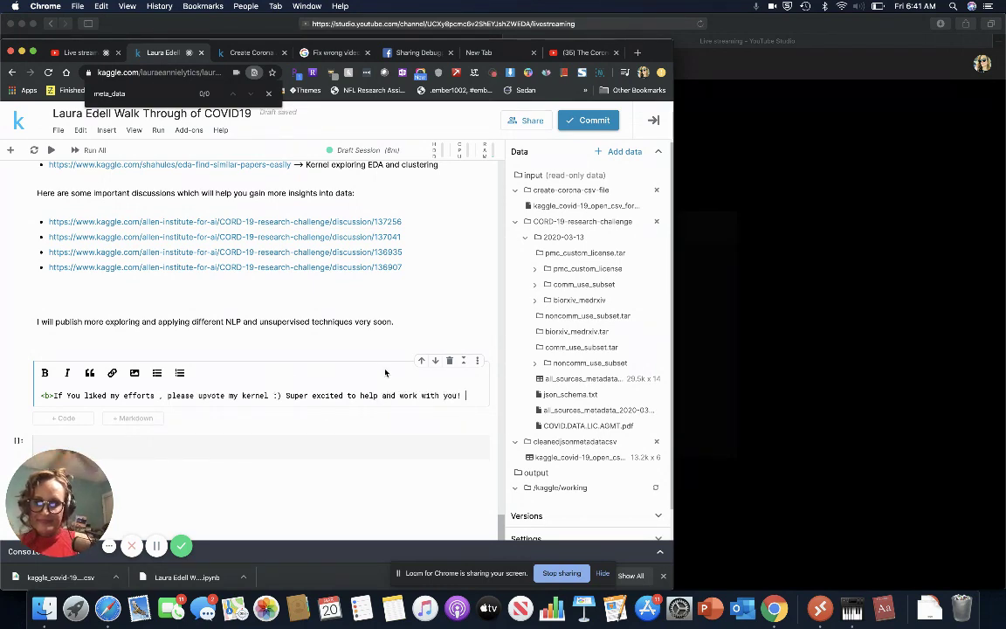
key("shift+Return")
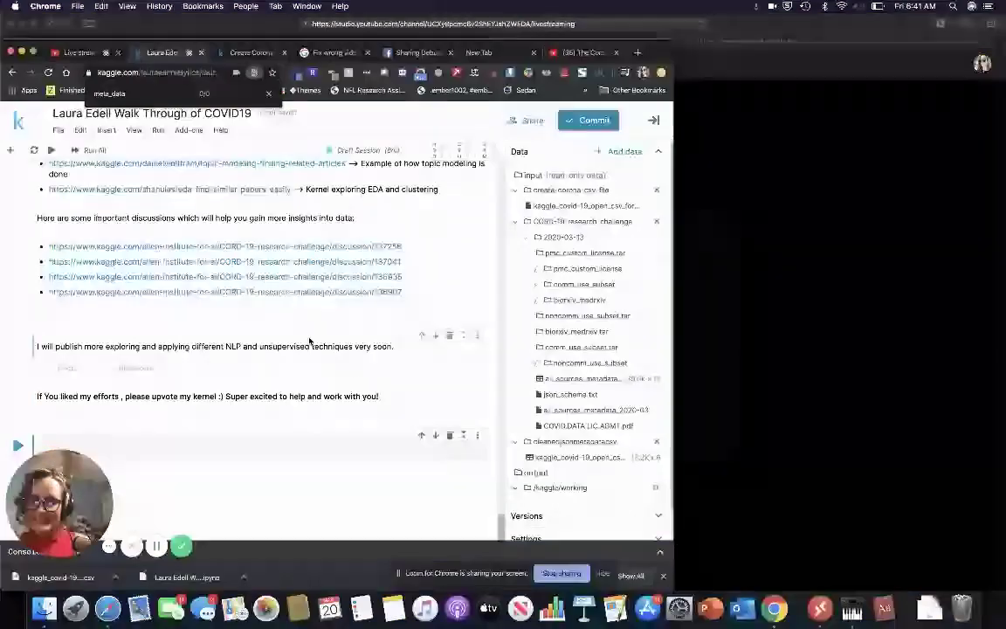
left_click(450, 437)
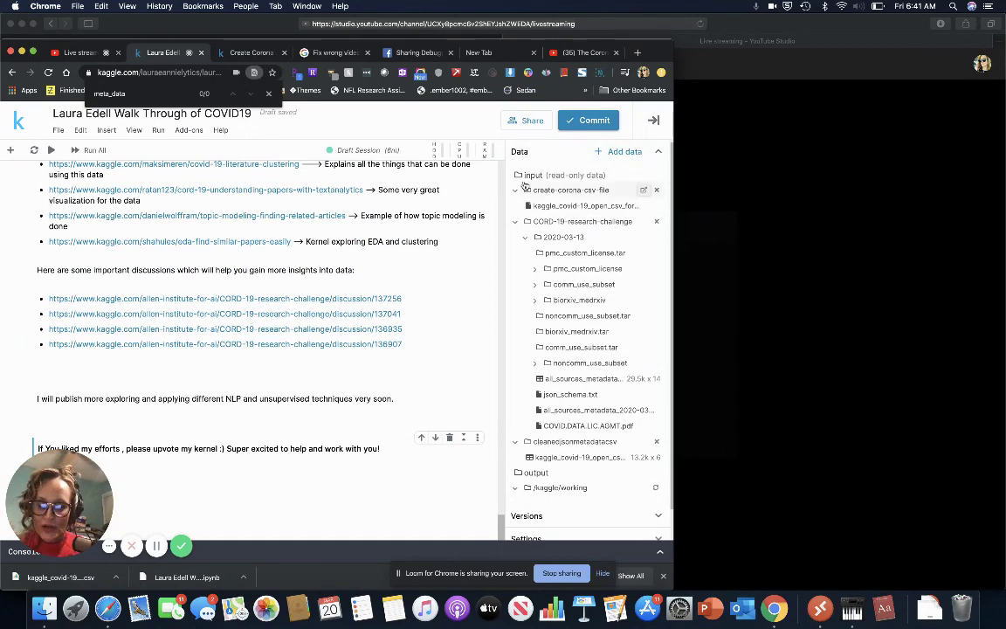
- Commit the notebook as a new version and select the running version's link
left_click(597, 126)
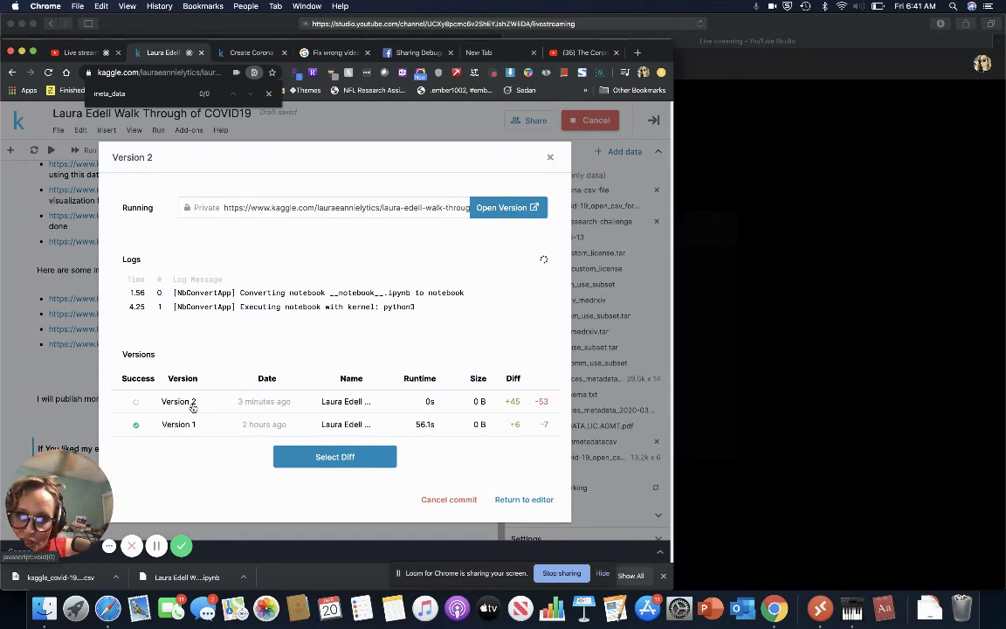
triple_click(362, 204)
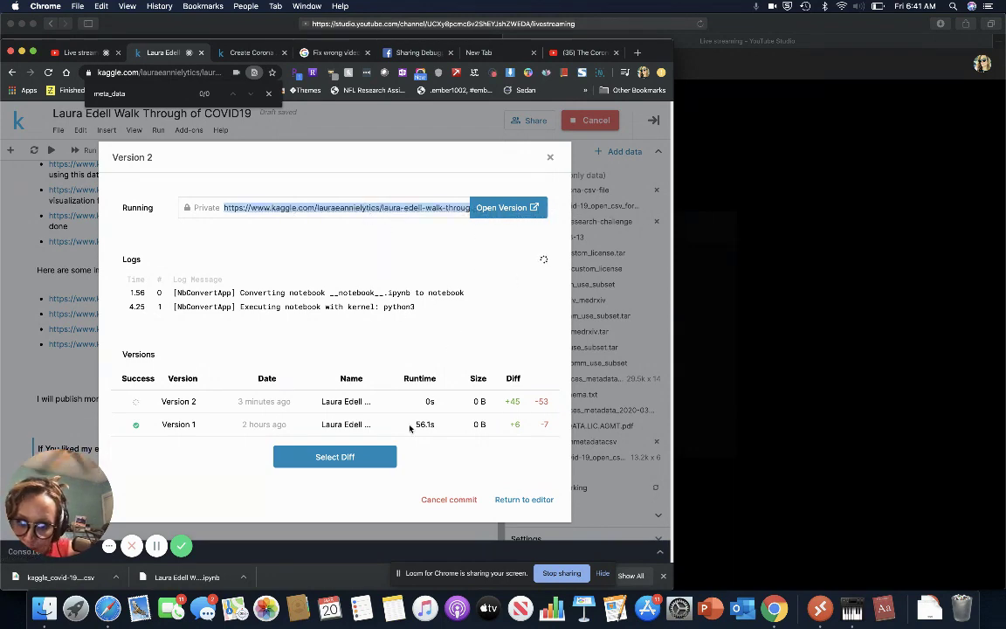
- Start choosing notebook versions to compare, and open the committed Version 2 to skim its rendered content
left_click(353, 460)
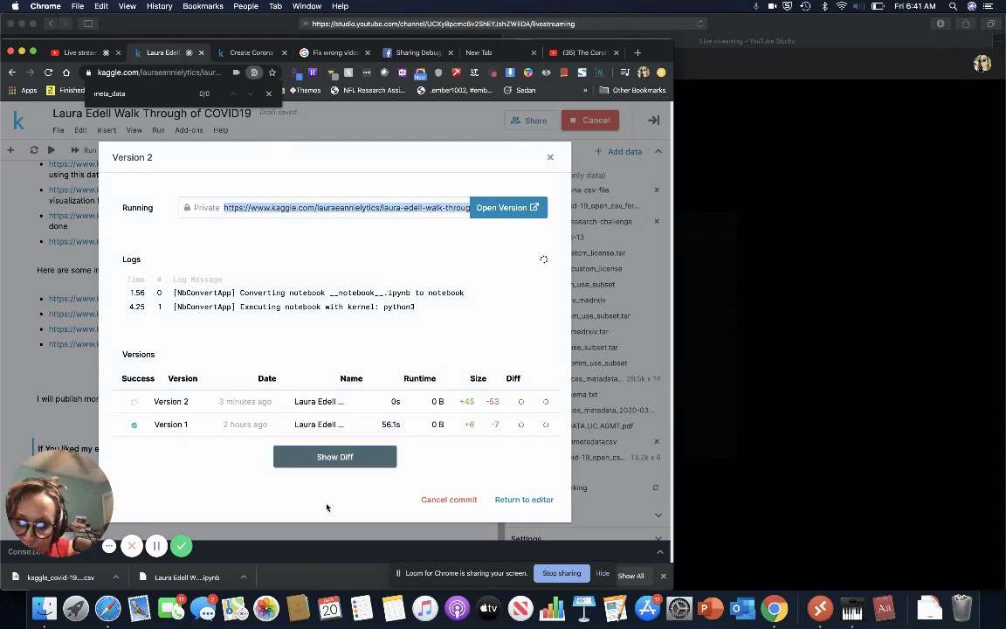
left_click(519, 404)
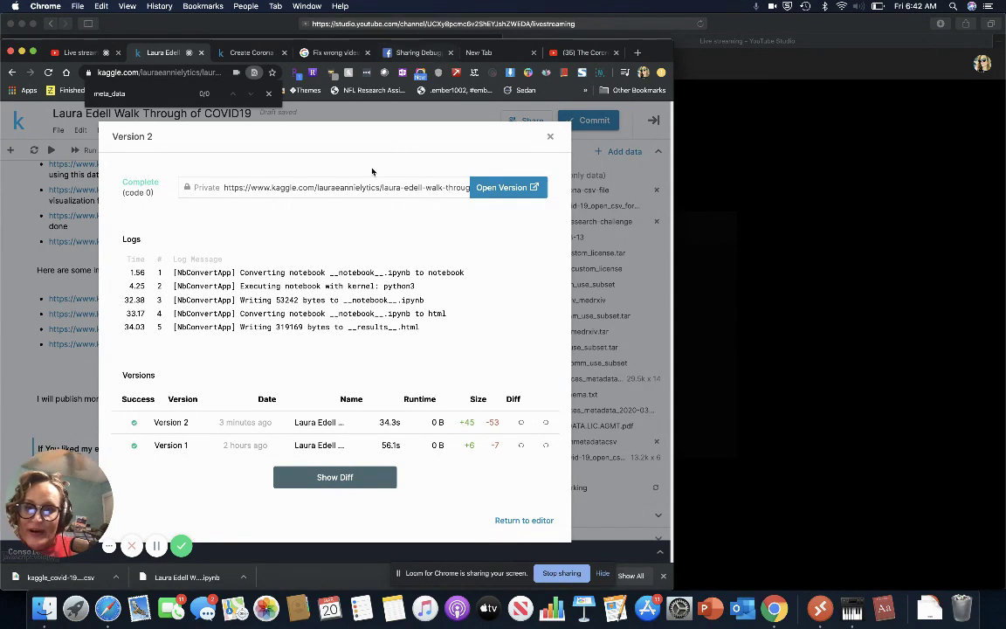
left_click(512, 189)
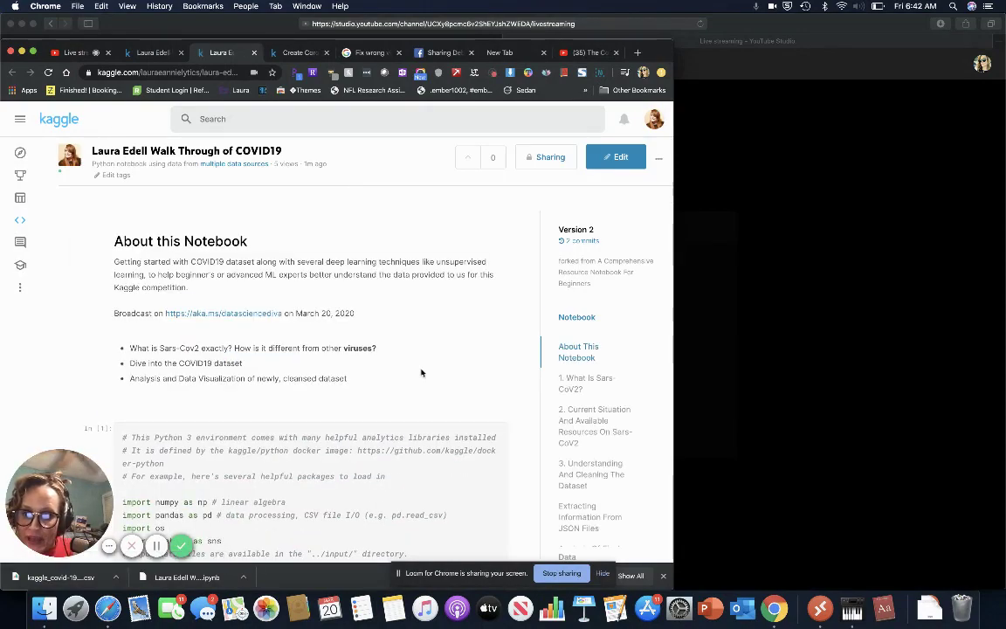
scroll(421, 373, "down", 10)
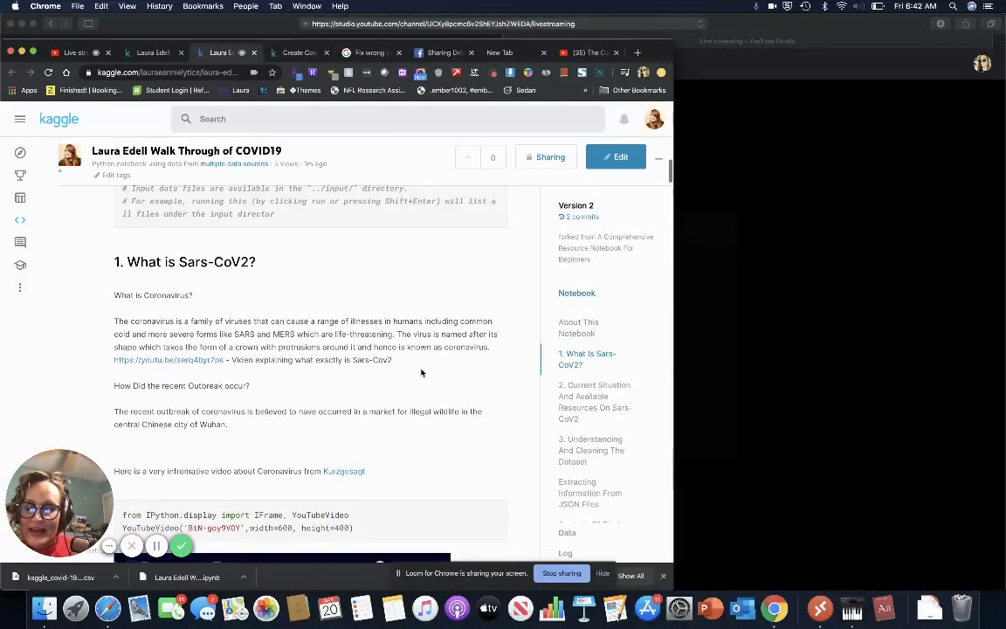
scroll(421, 372, "down", 15)
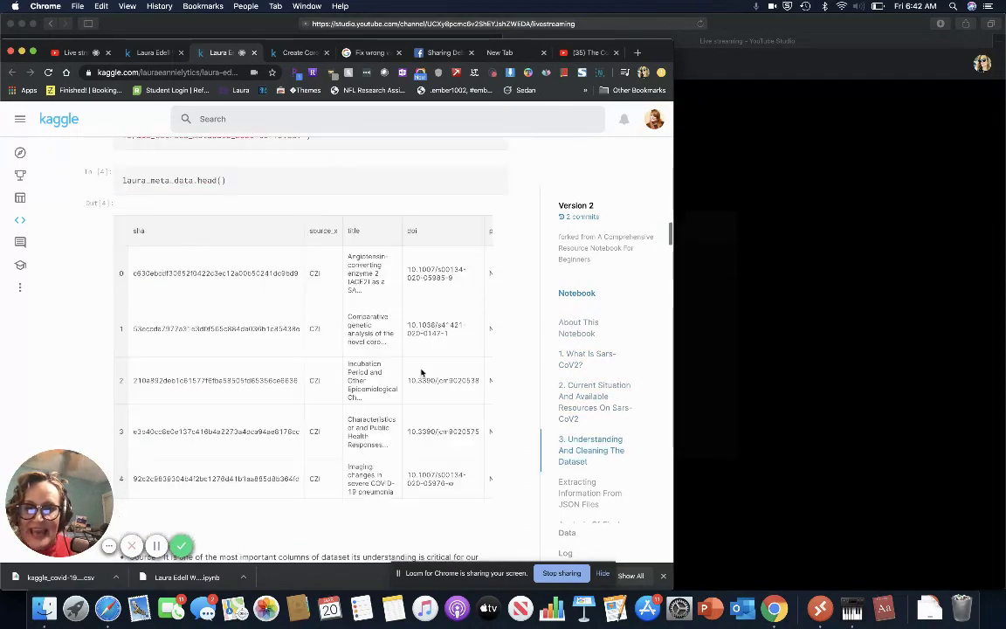
scroll(420, 372, "up", 10)
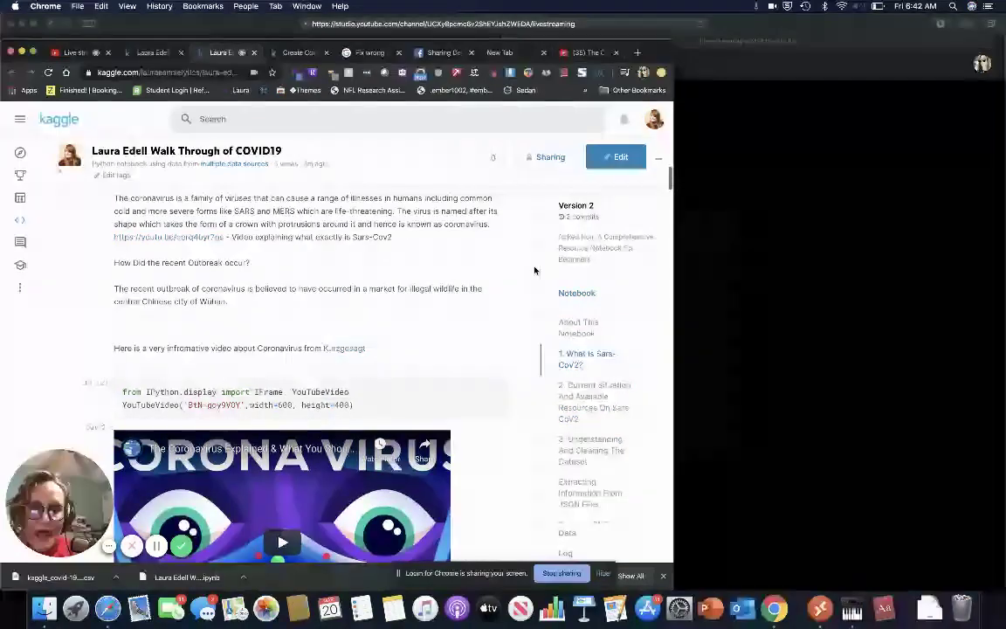
- Change the notebook's sharing privacy to Public, accept making the kernel public, and save the setting
left_click(550, 157)
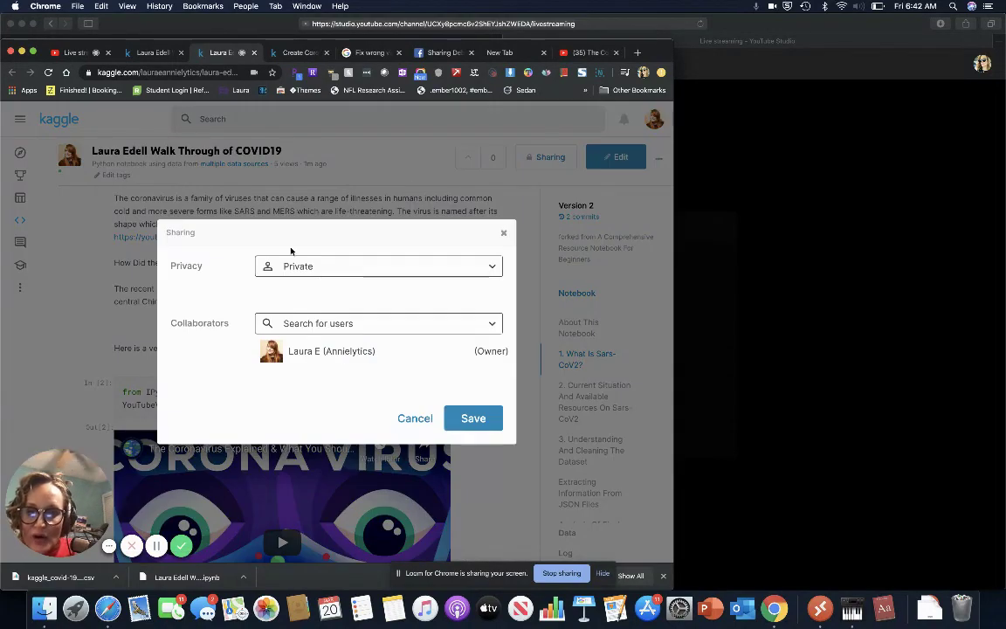
left_click(417, 267)
left_click(298, 317)
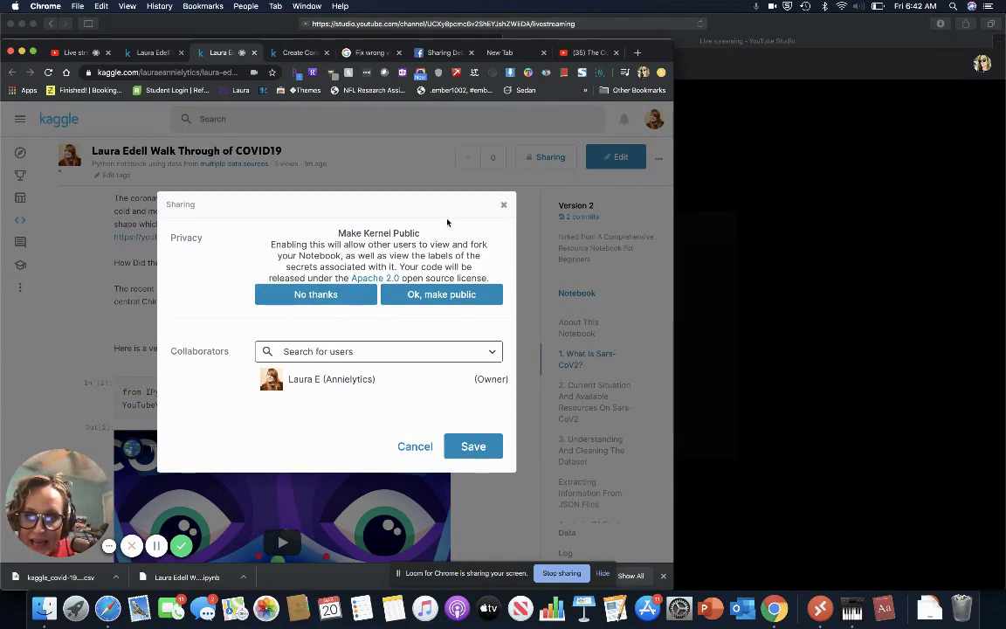
left_click(444, 295)
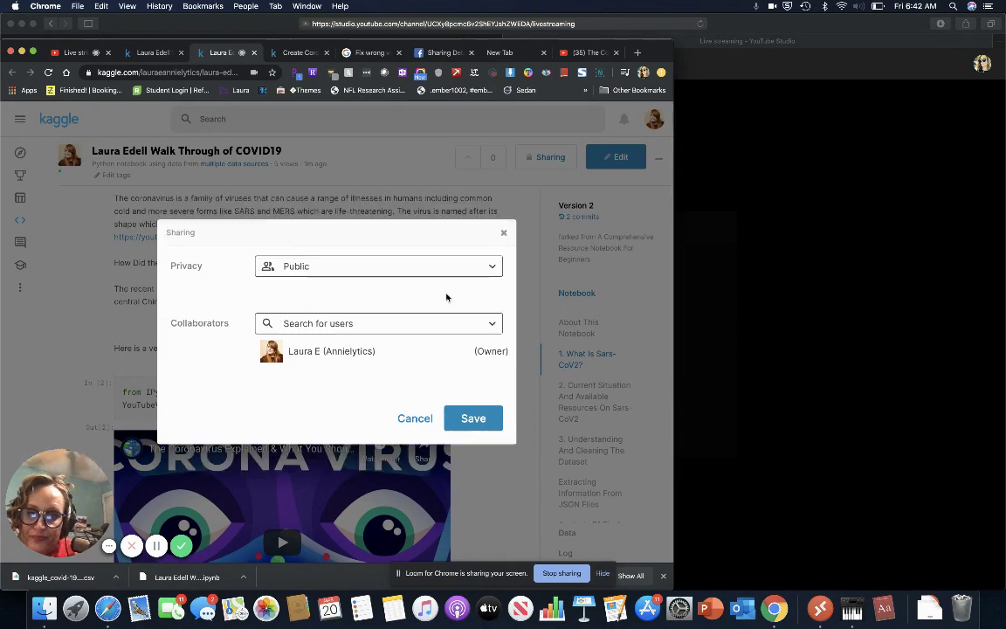
left_click(472, 418)
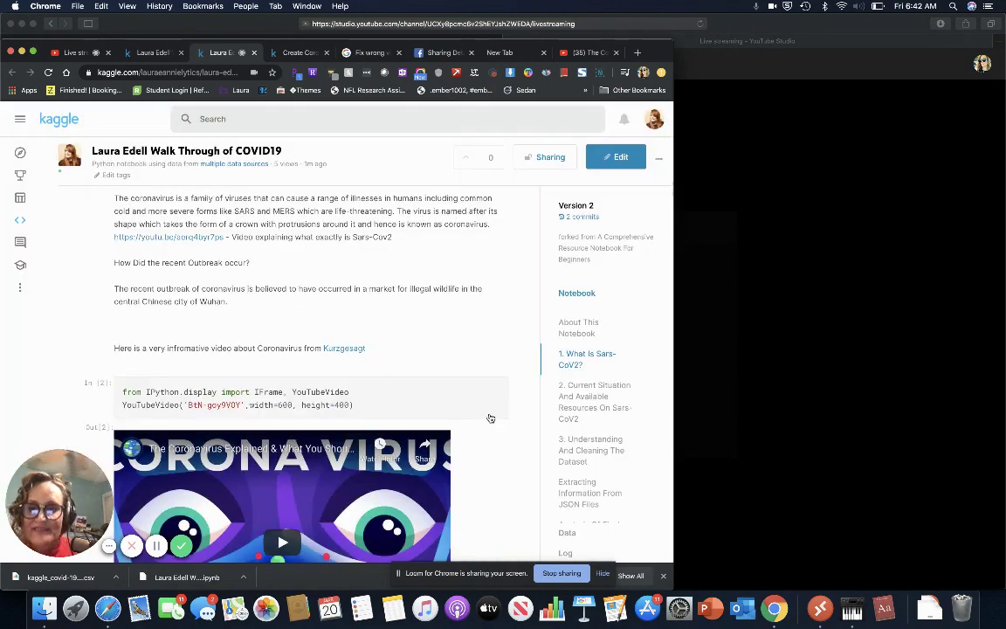